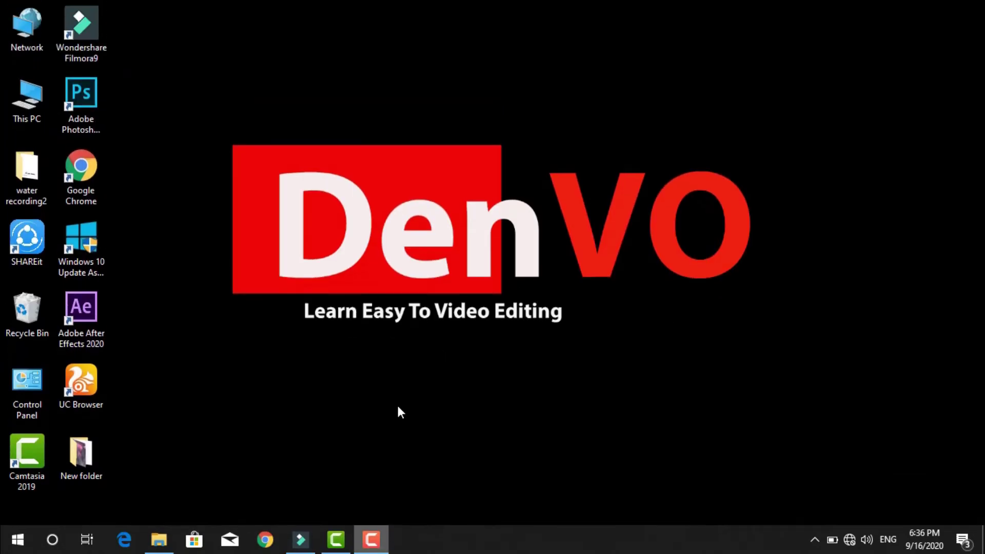
Import wallpapers (1), (7), (2), (12) and (13) into the Filmora9 media library
click(301, 536)
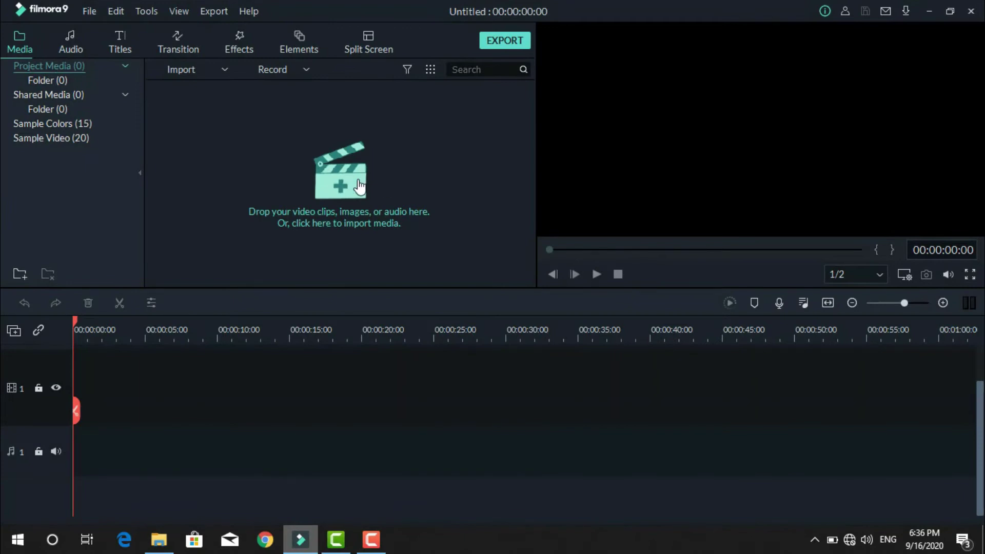
click(349, 174)
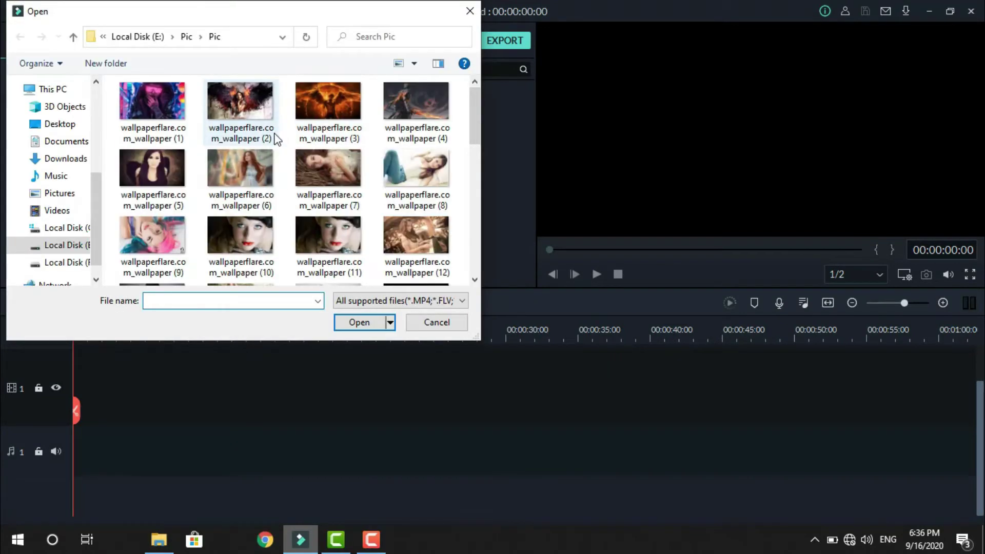
click(152, 113)
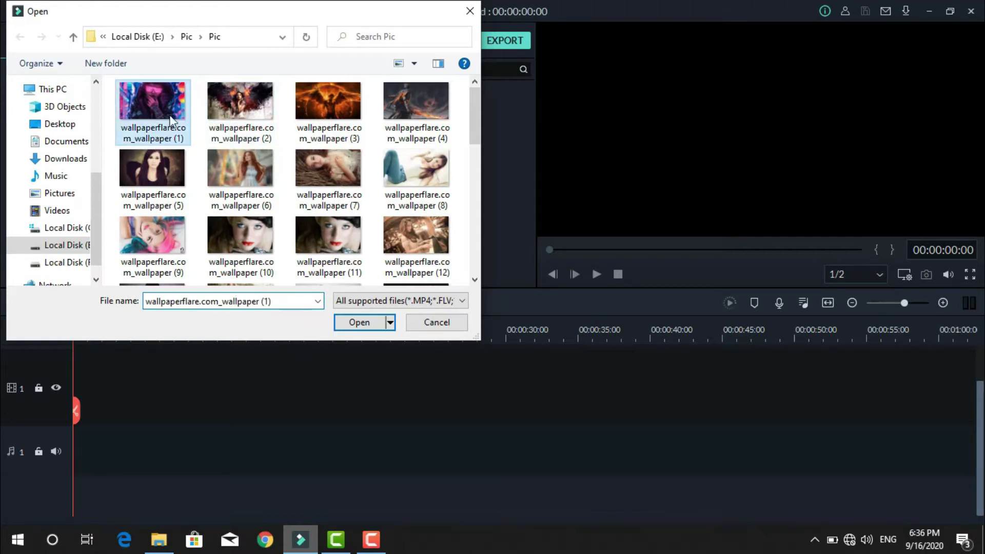
ctrl+click(332, 175)
ctrl+click(241, 133)
ctrl+click(407, 229)
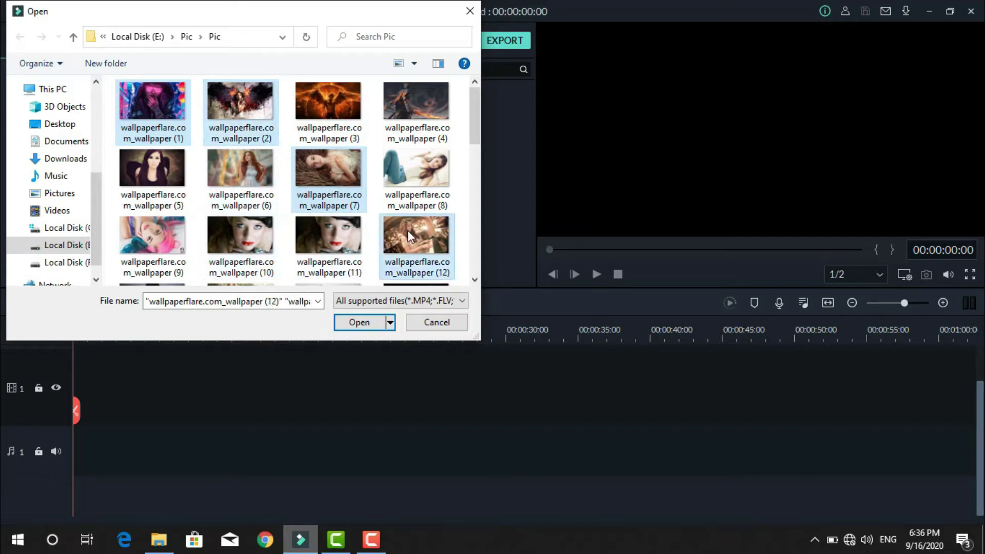
drag(478, 106, 476, 155)
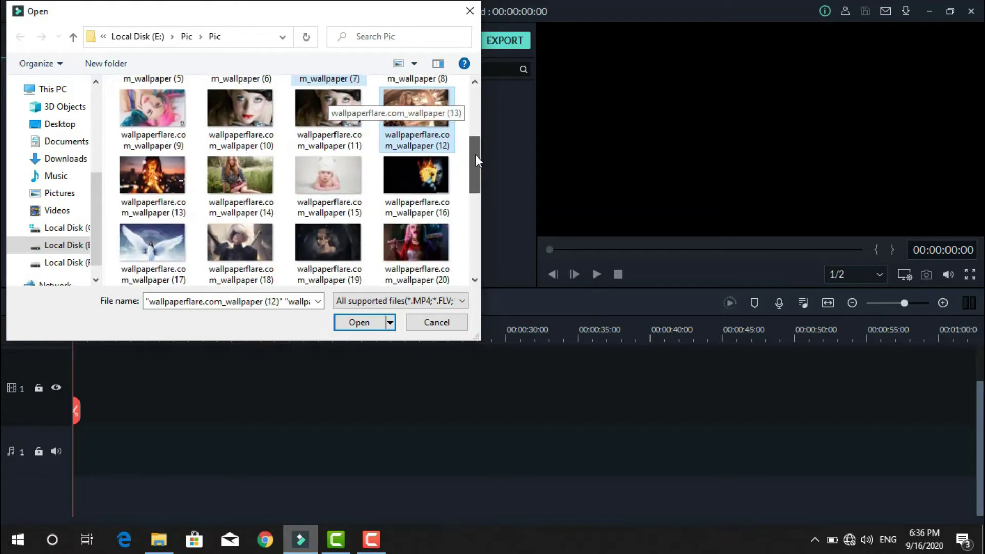
ctrl+click(154, 184)
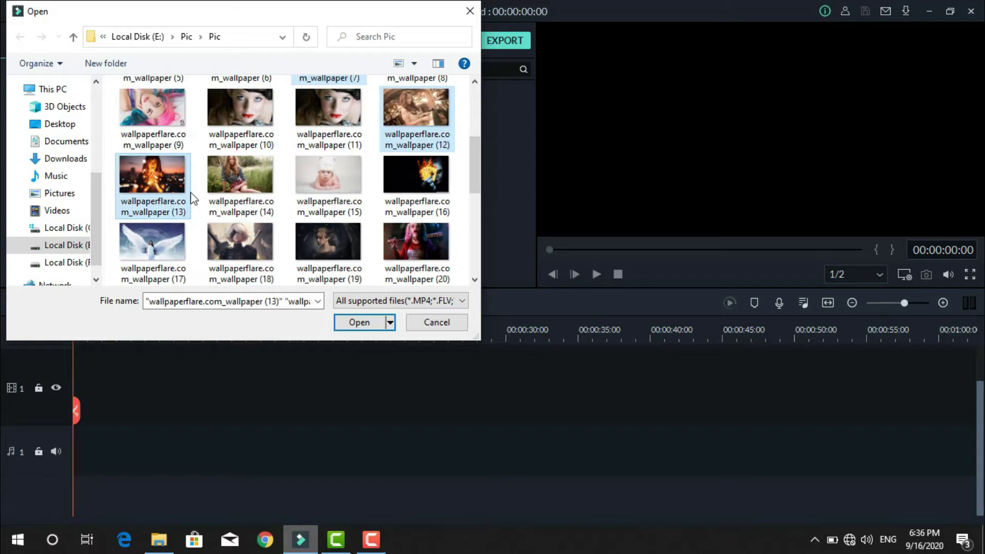
click(354, 327)
Import the Ink Motion Slideshow Greenscreen video from the parent folder
right_click(429, 221)
click(458, 225)
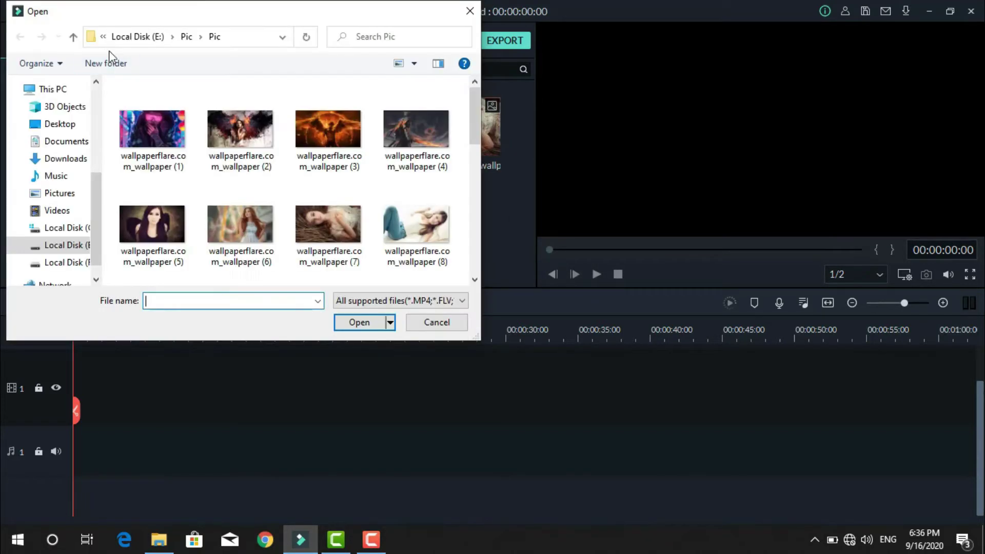
click(73, 37)
double_click(339, 151)
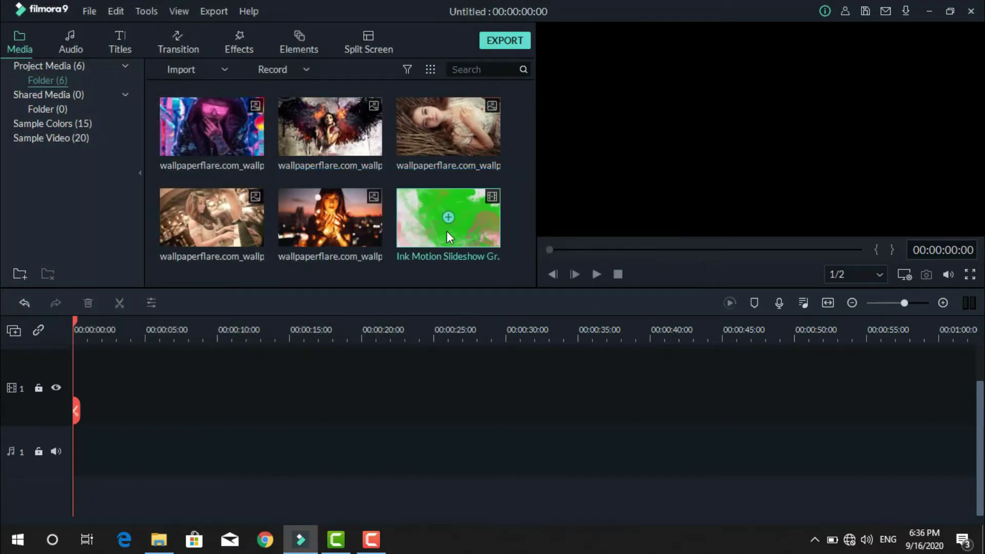
Add all five wallpapers to track 1 as consecutive 5-second clips
click(213, 127)
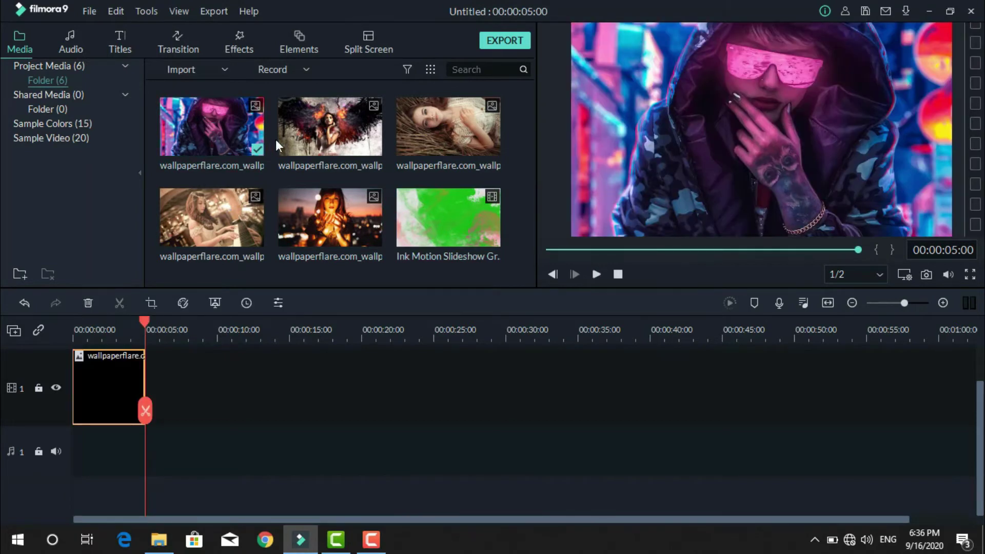
click(330, 128)
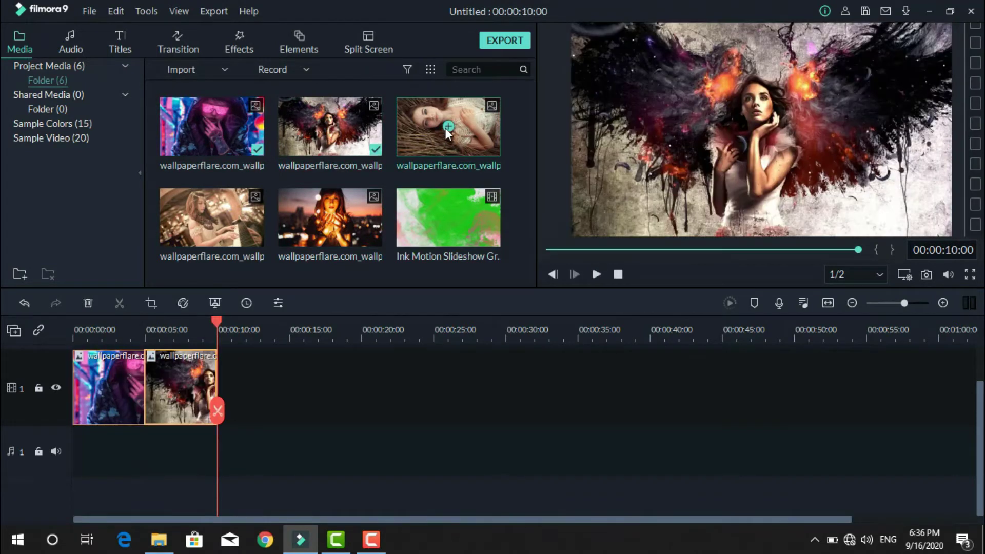
click(446, 128)
click(215, 216)
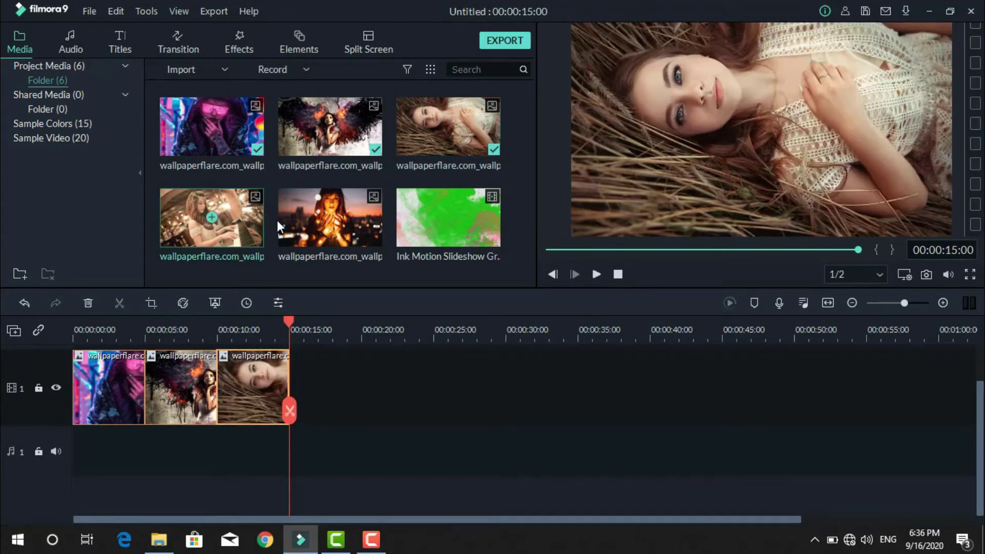
click(330, 217)
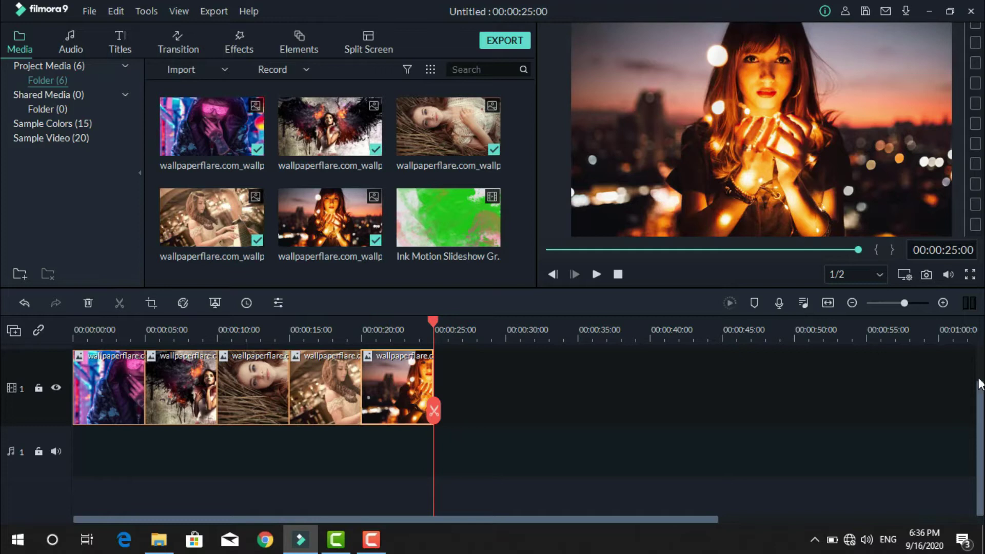
Place the Ink Motion clip on a new track 2, keeping the 1920x1080 25fps project settings
scroll(981, 358, up, 2)
drag(469, 218, 64, 364)
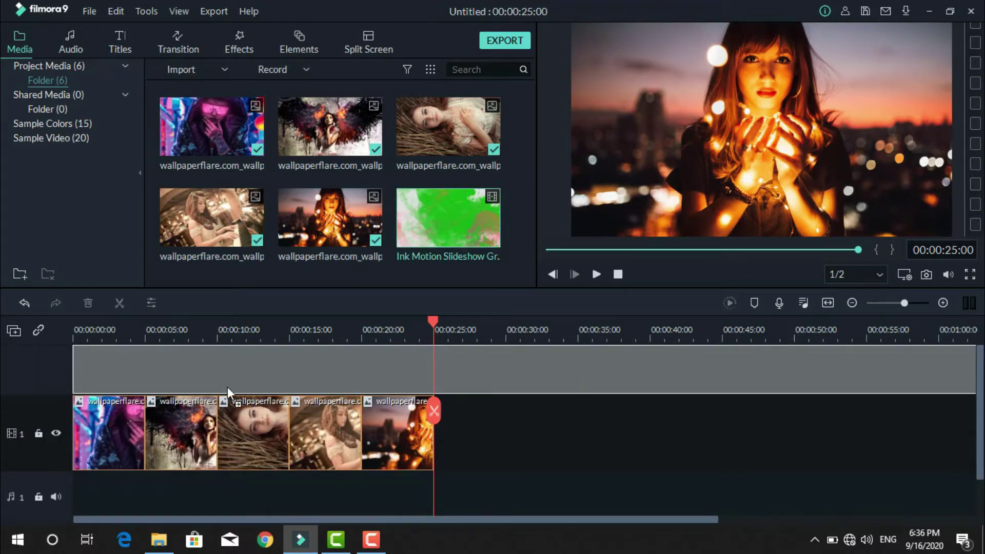
drag(227, 387, 231, 386)
click(608, 303)
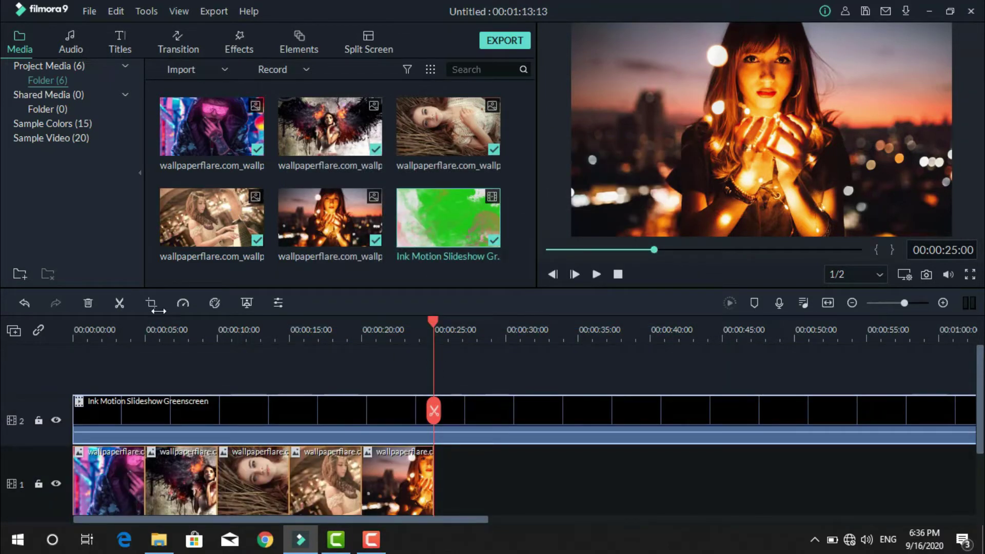
Split the ink clip at 25 seconds and delete the leftover second part
click(119, 303)
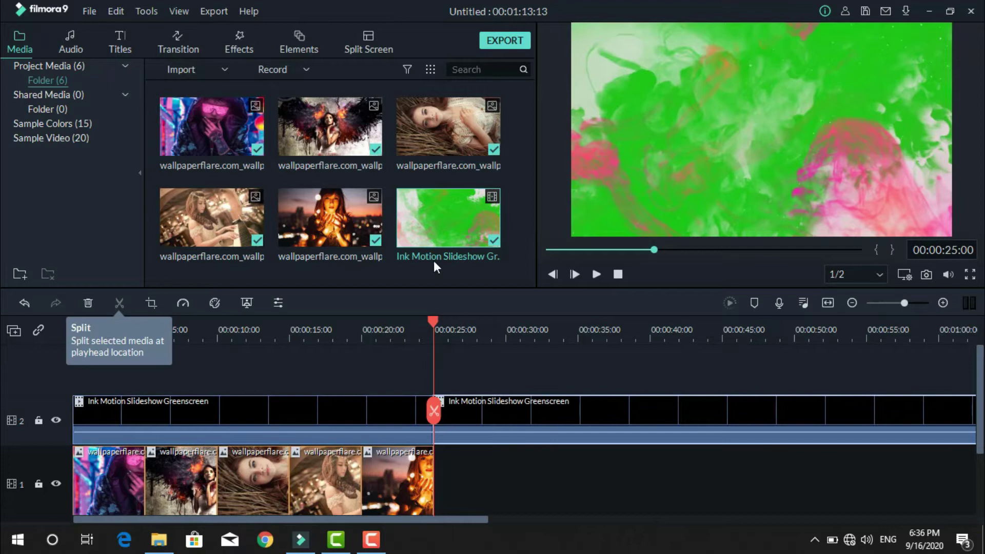
right_click(544, 412)
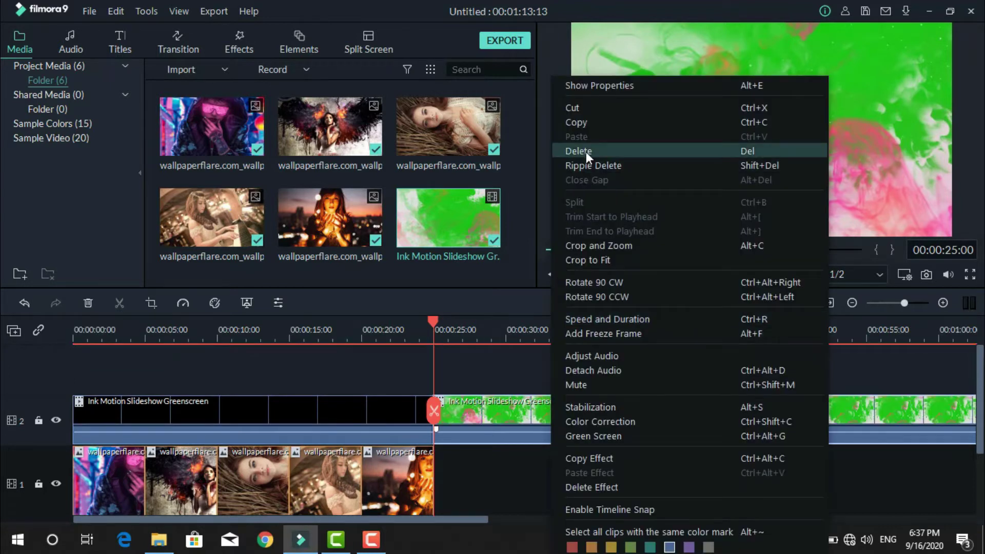
click(585, 152)
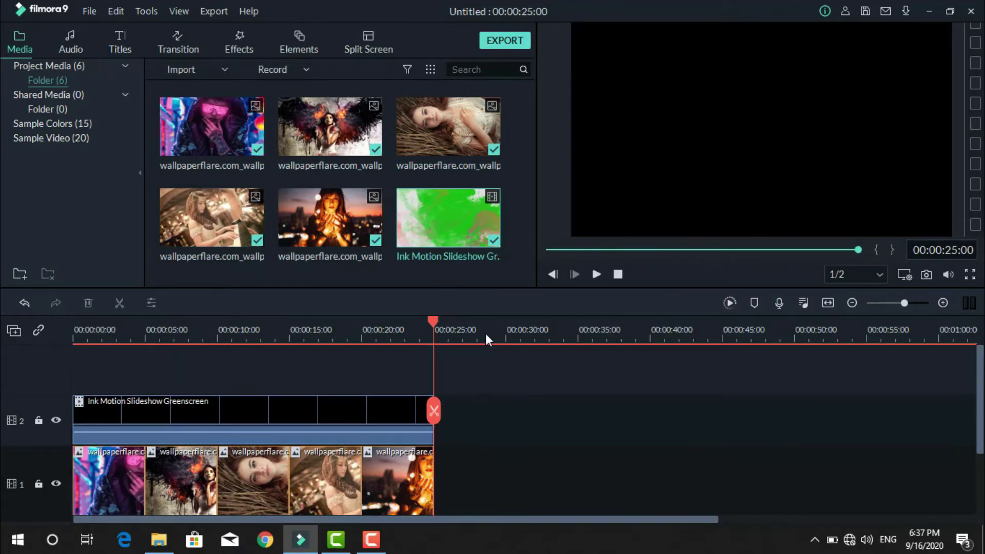
click(263, 426)
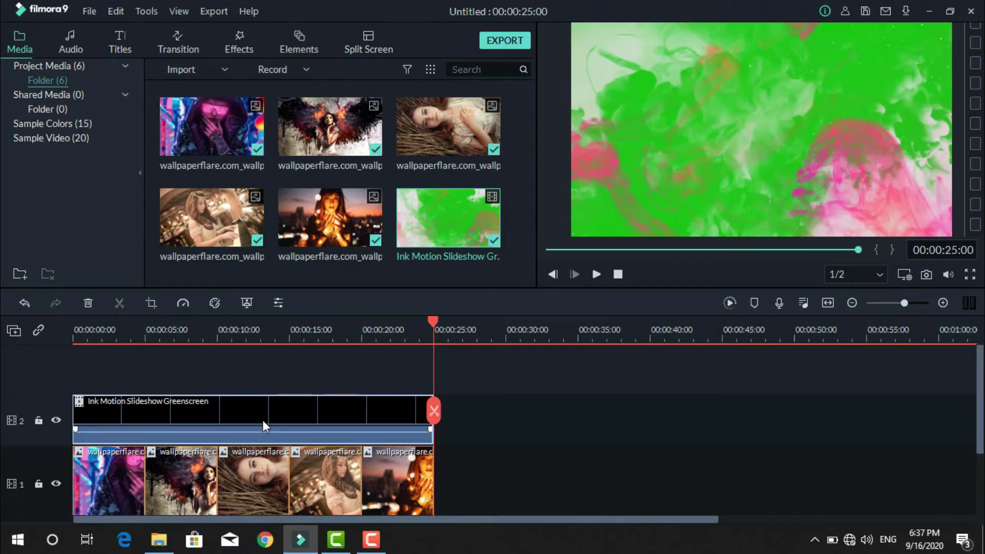
Enable Chroma Key on the track 2 ink clip and render a 625-frame timeline preview
double_click(258, 412)
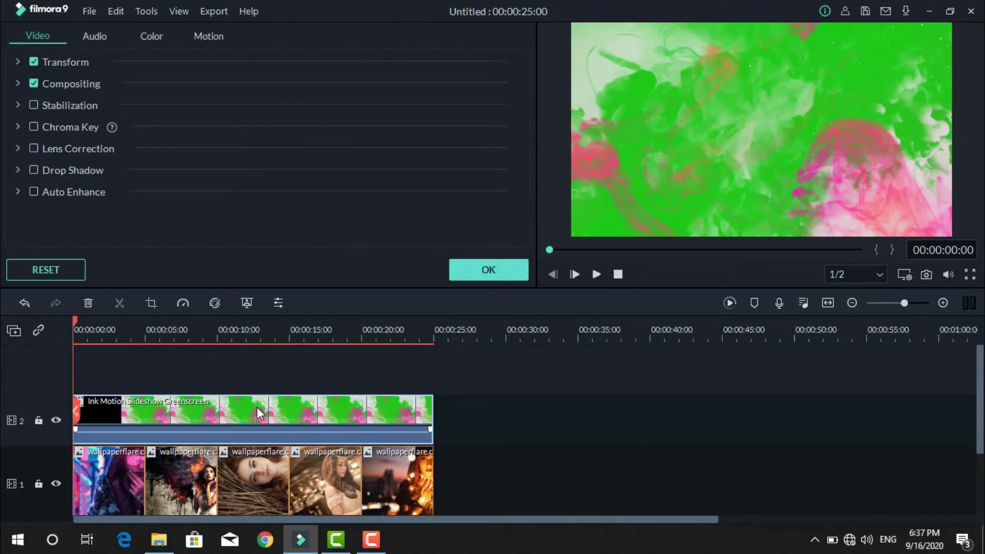
click(31, 127)
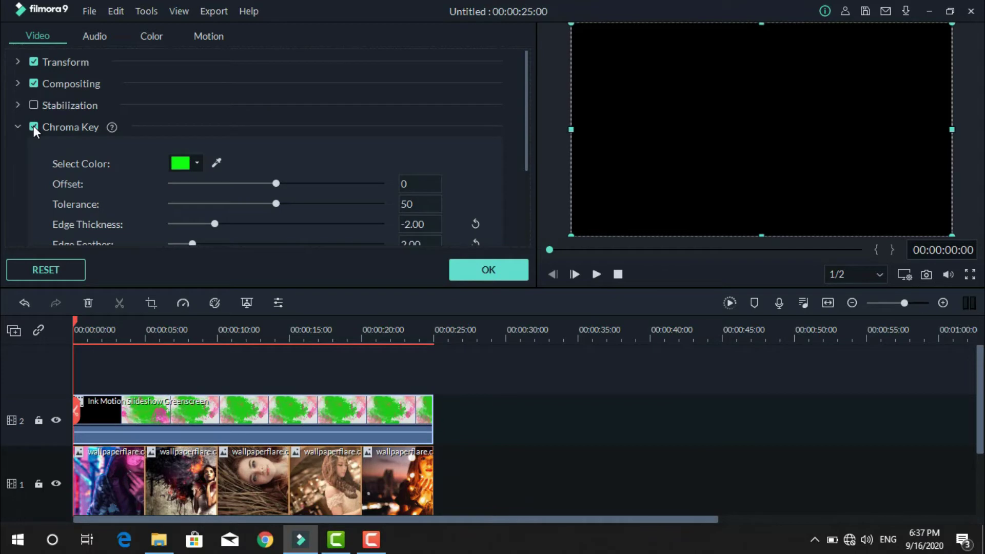
click(500, 269)
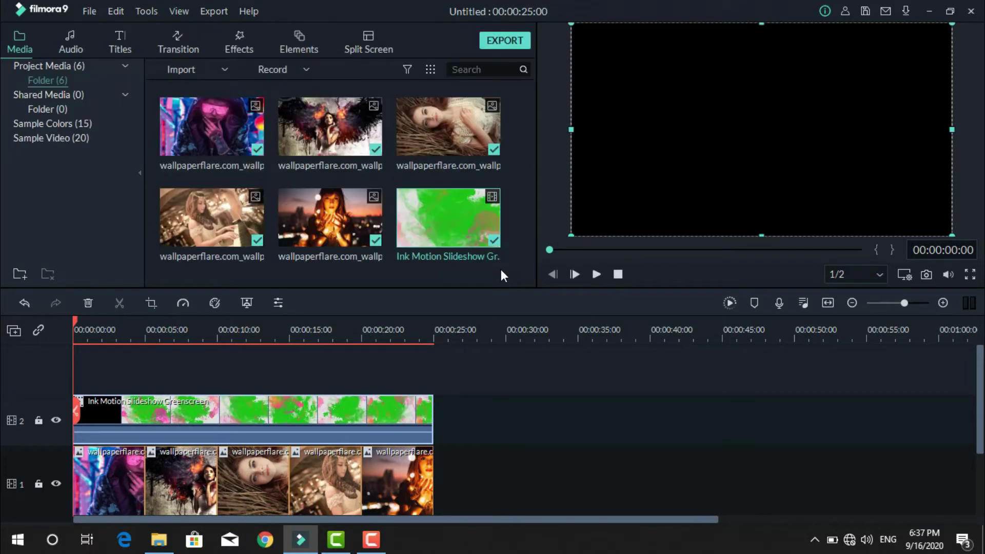
click(732, 303)
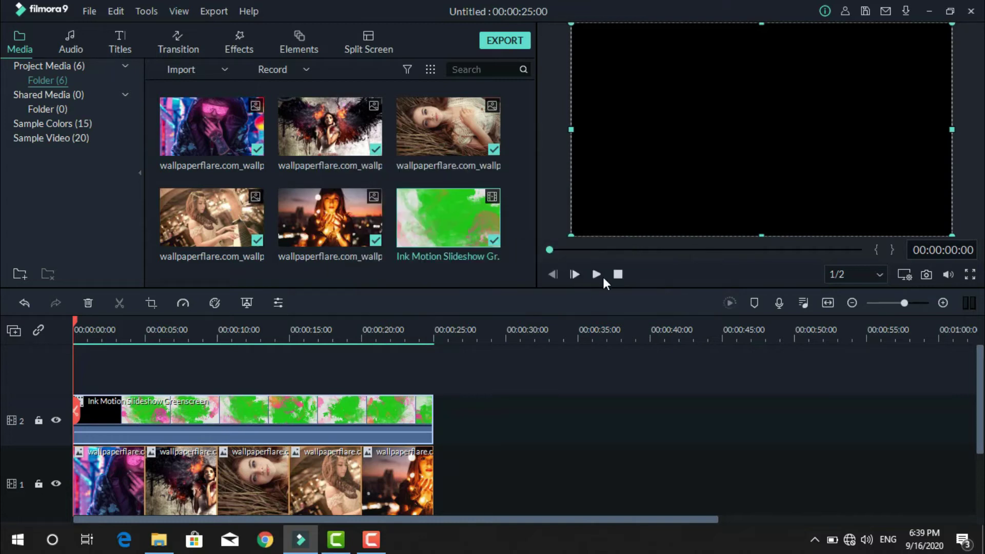
Play the 25-second slideshow to watch the keyed ink reveal each wallpaper
click(593, 275)
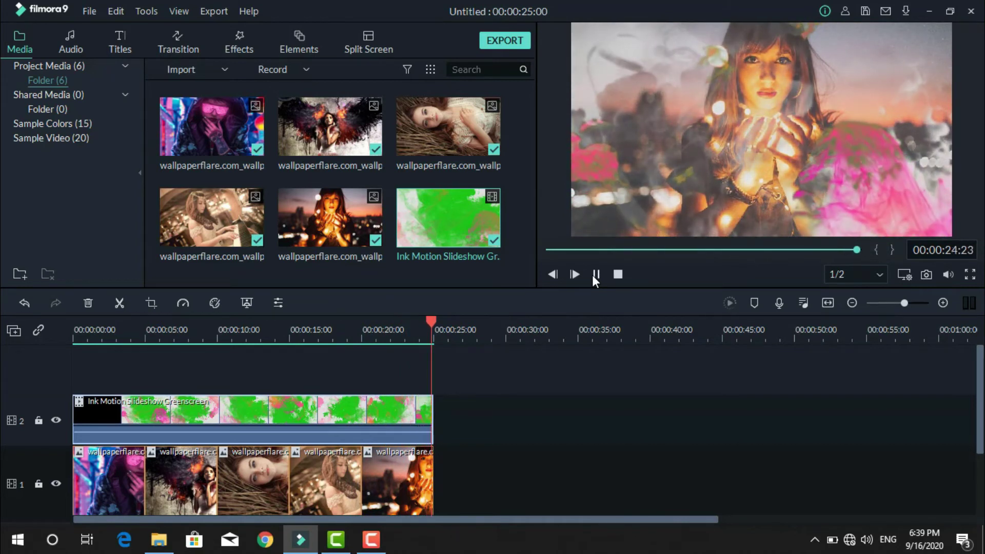
Start a new 16:9 project, discarding the old one without saving
click(88, 12)
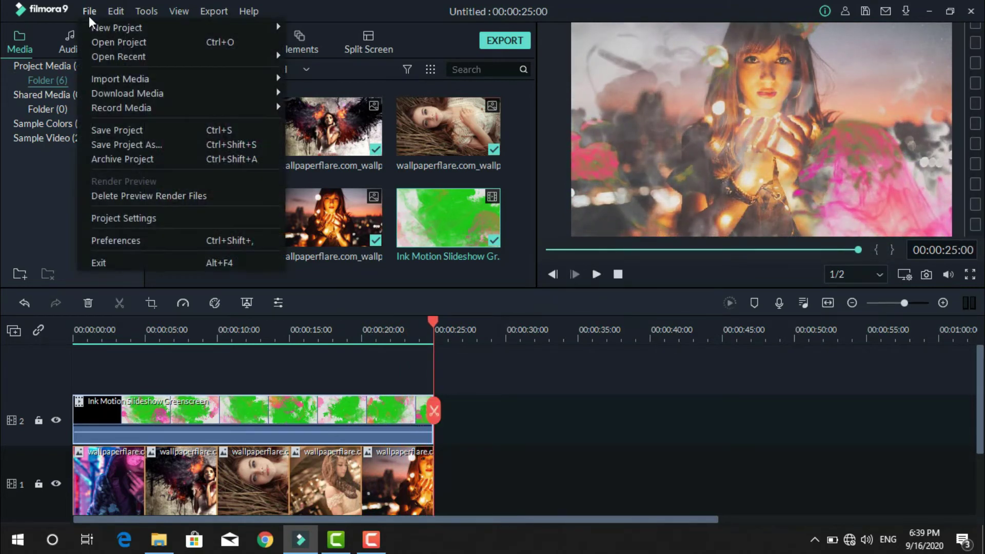
mouse_move(122, 29)
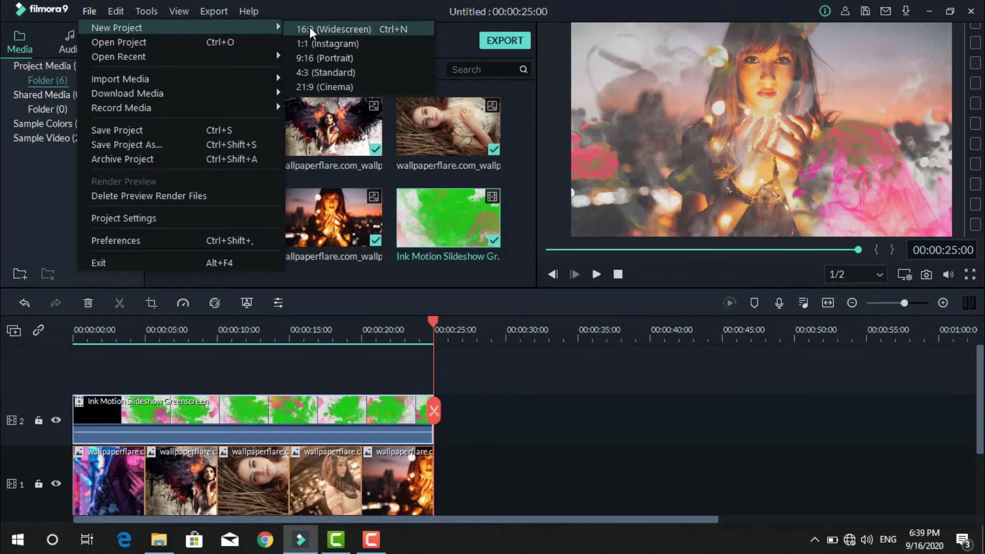
click(309, 26)
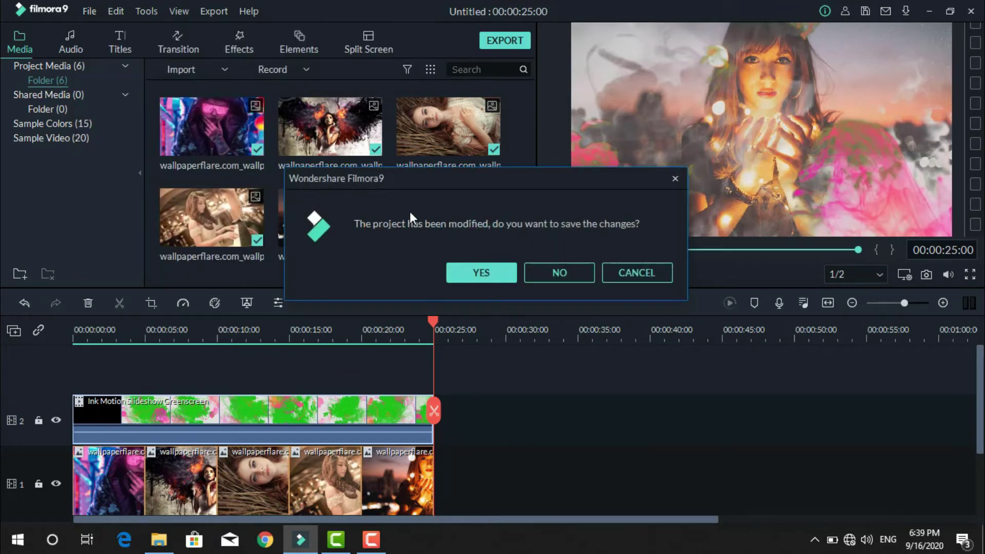
click(565, 269)
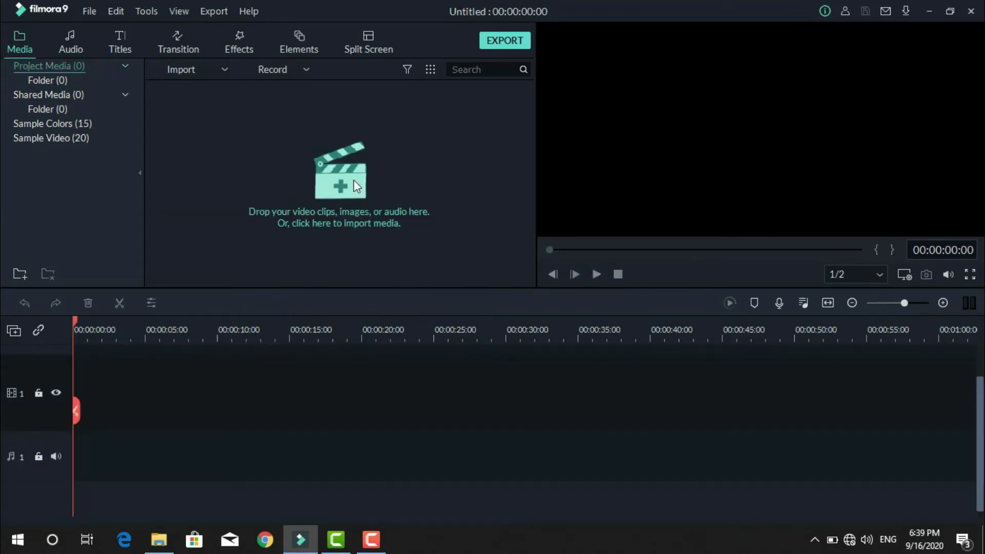
Import splash clips 1 (2), 1 (3), 1 (5), 1 (6) and 1 (7) from the Splash folder
click(354, 184)
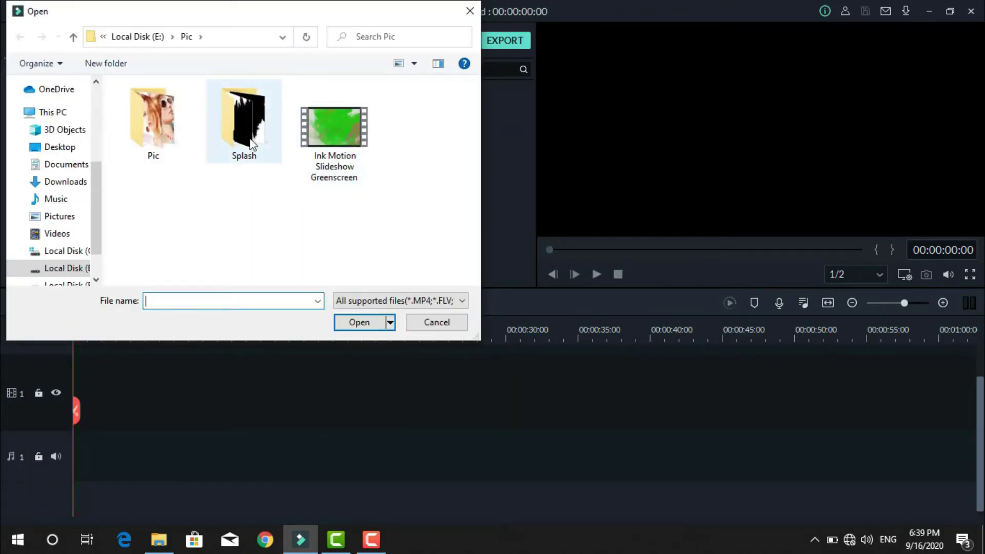
double_click(252, 143)
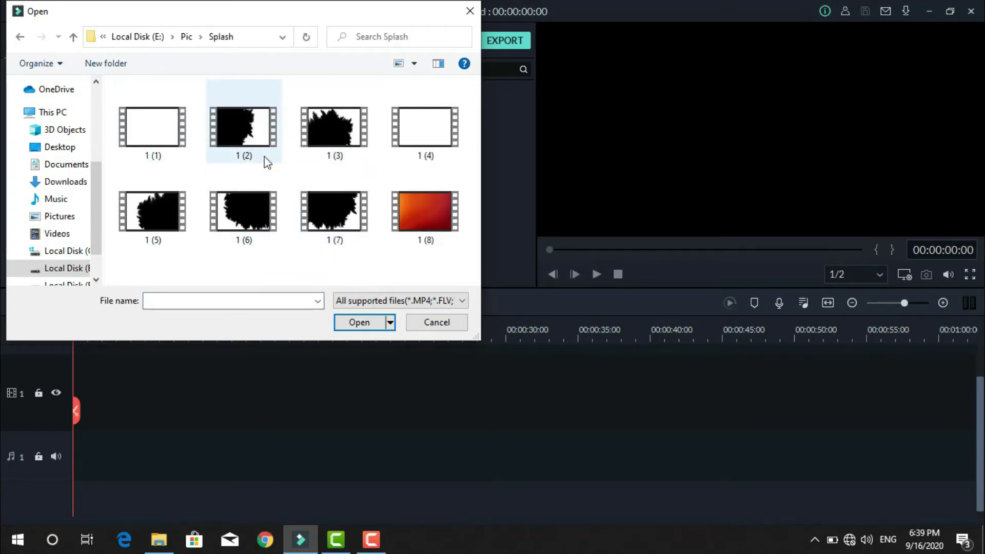
click(251, 141)
ctrl+click(321, 133)
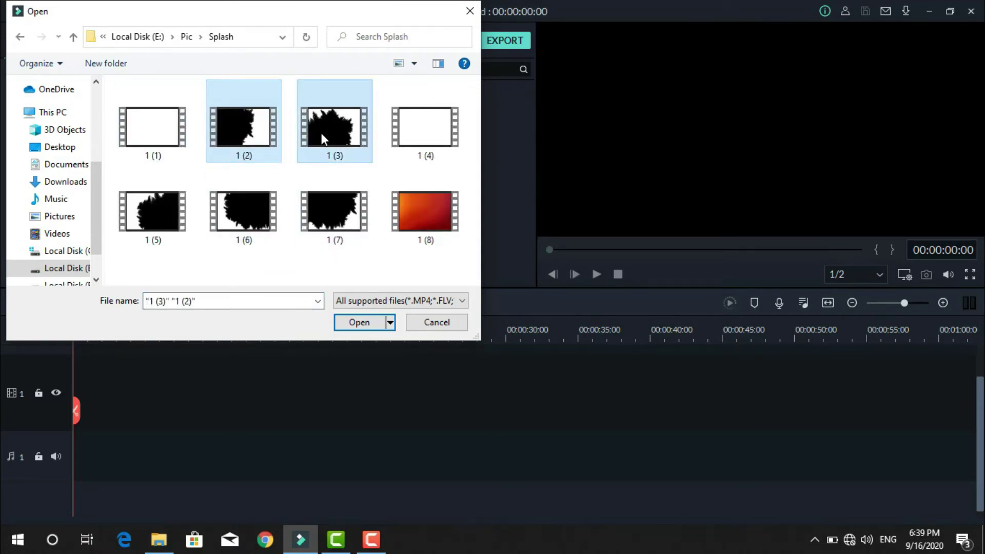
ctrl+click(168, 212)
ctrl+click(236, 214)
ctrl+click(337, 215)
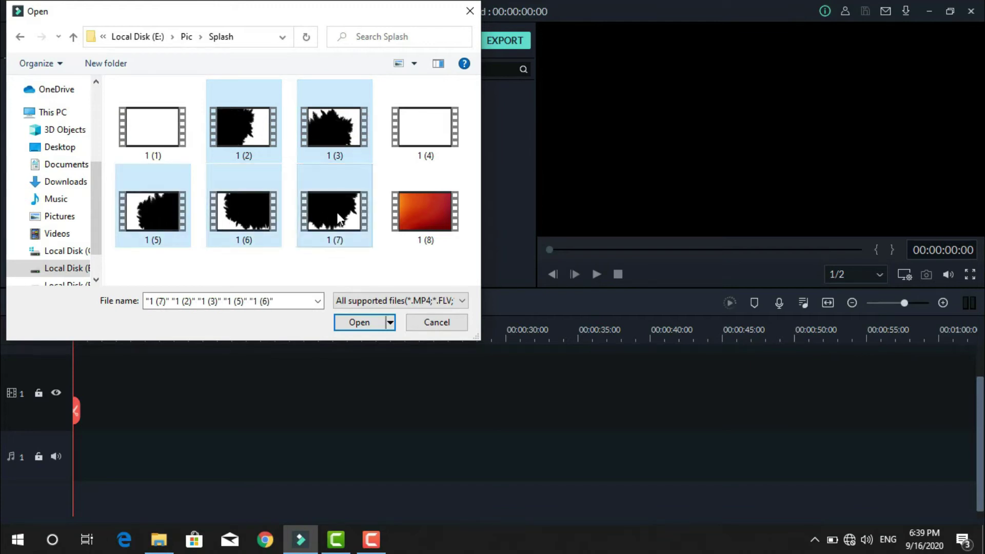
click(362, 322)
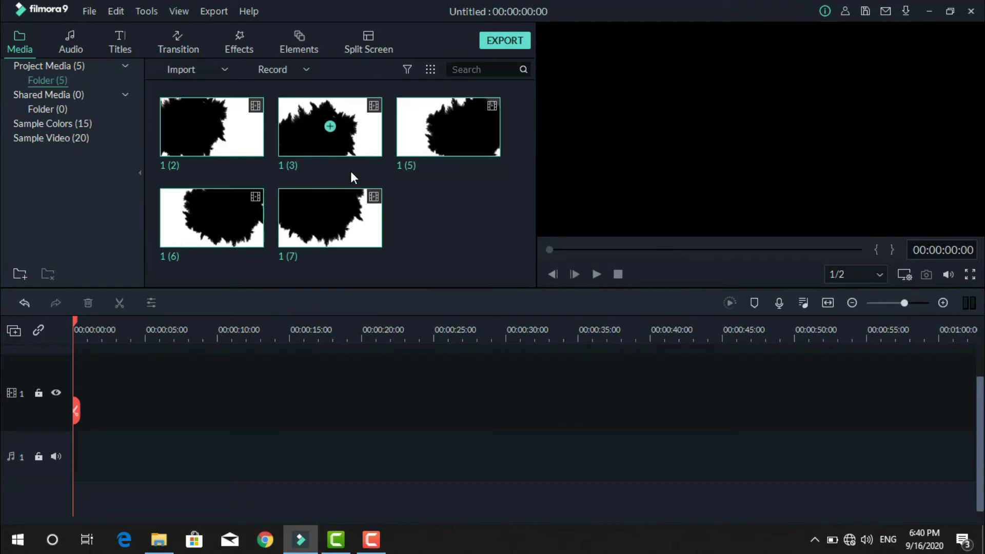
Import wallpapers (6), (16), (21) and (26) from the Pic folder
right_click(435, 208)
click(436, 208)
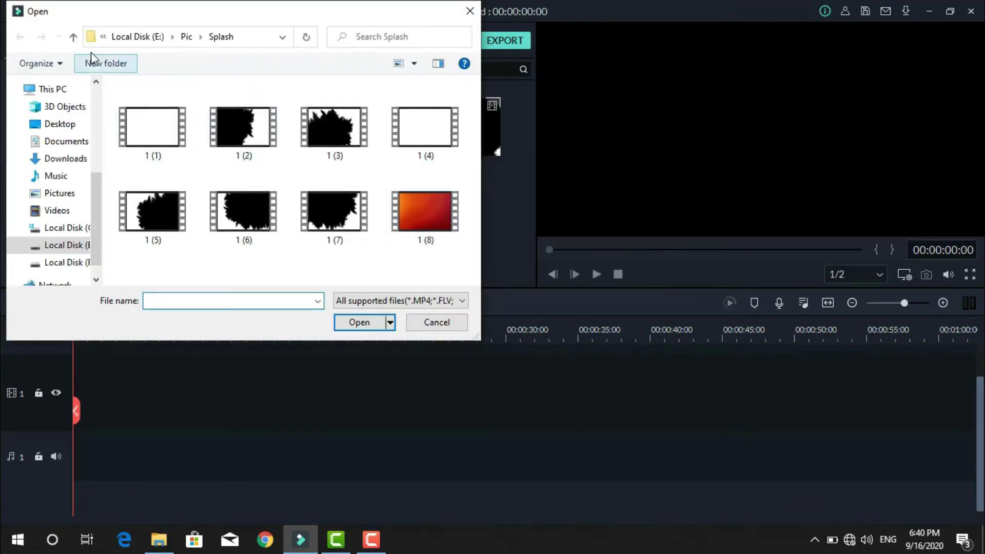
click(74, 38)
double_click(158, 121)
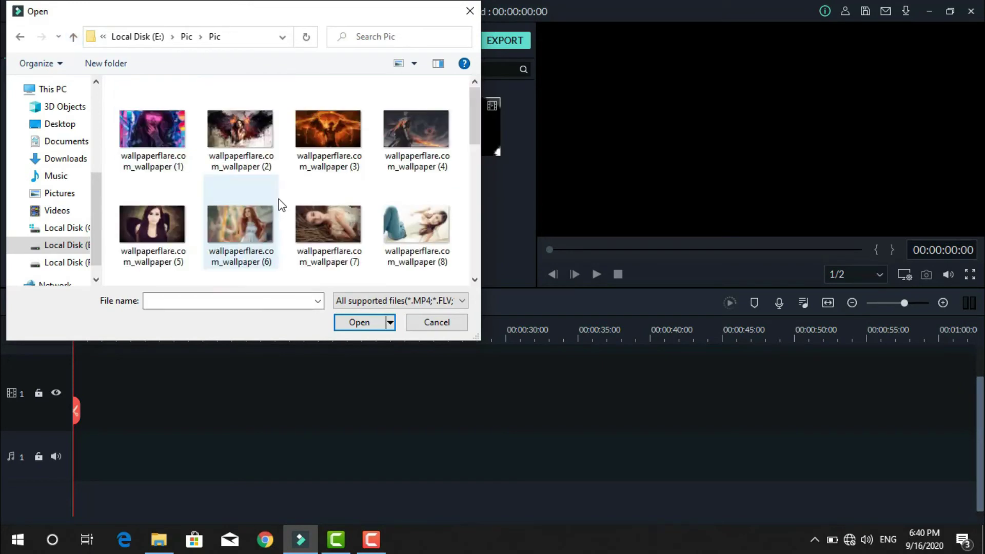
drag(475, 140, 490, 93)
click(426, 198)
ctrl+click(160, 210)
ctrl+click(261, 235)
ctrl+click(247, 169)
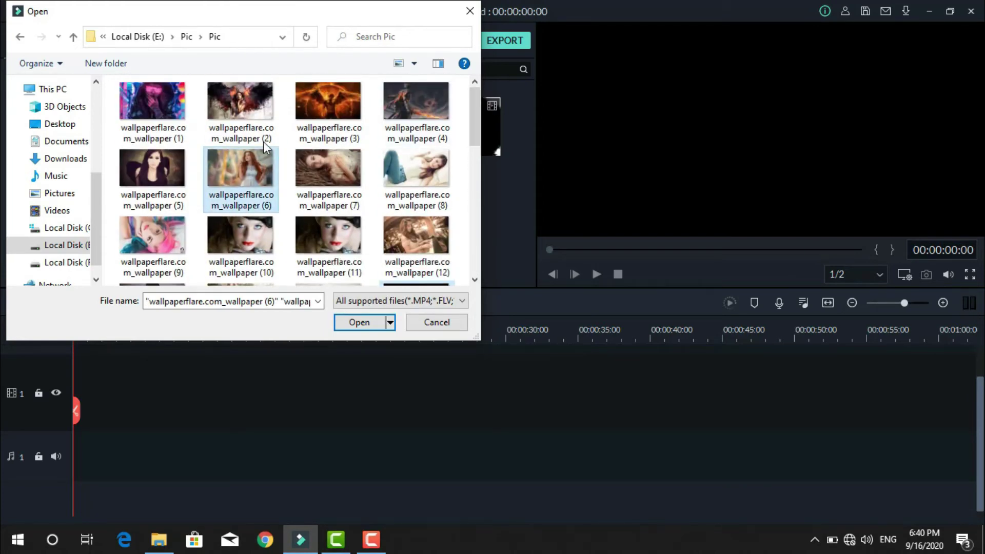
click(359, 322)
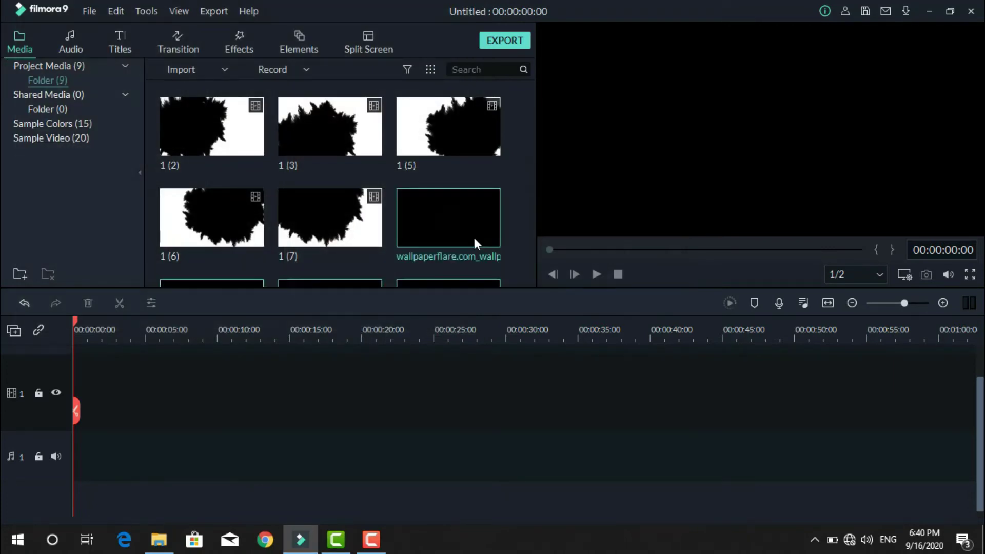
Append wallpaper (6), then the fire, hand-pose and sunglasses wallpapers to track 1 as 5-second clips
click(449, 218)
drag(531, 168, 537, 228)
click(211, 225)
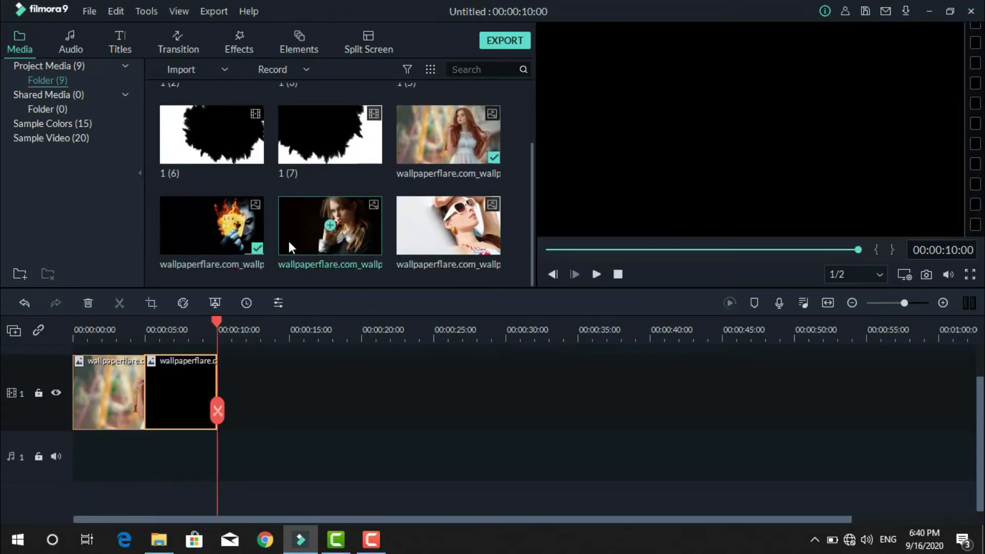
click(329, 226)
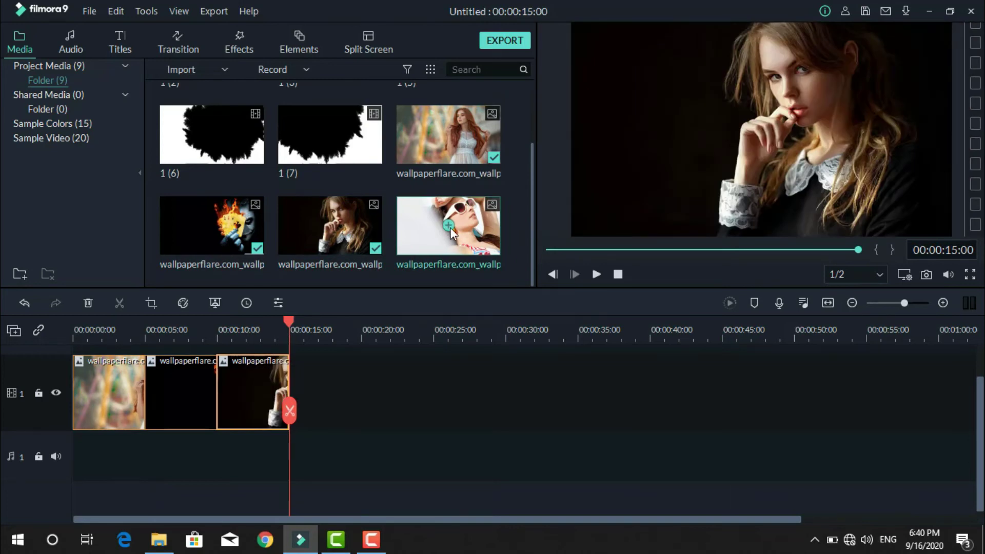
click(448, 226)
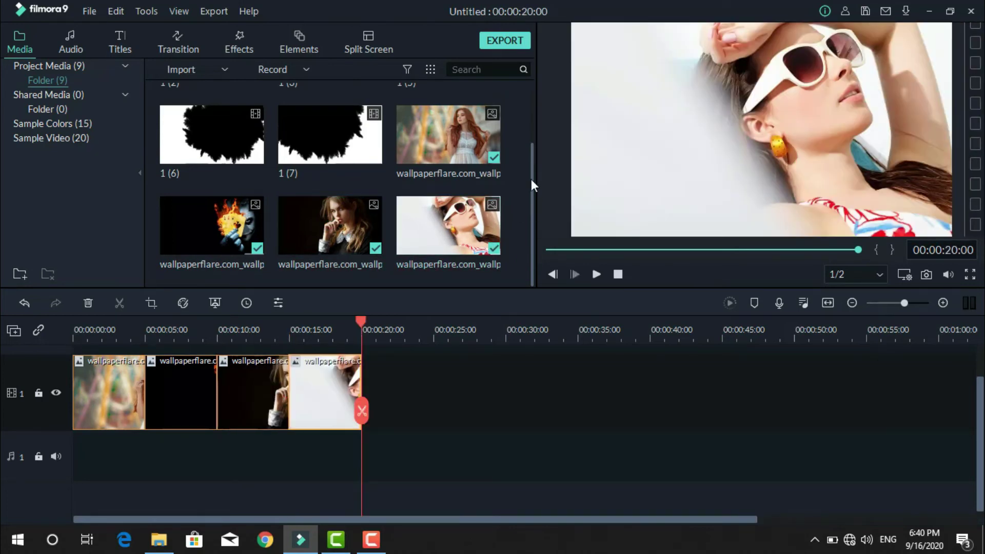
scroll(531, 180, up, 2)
scroll(980, 419, up, 2)
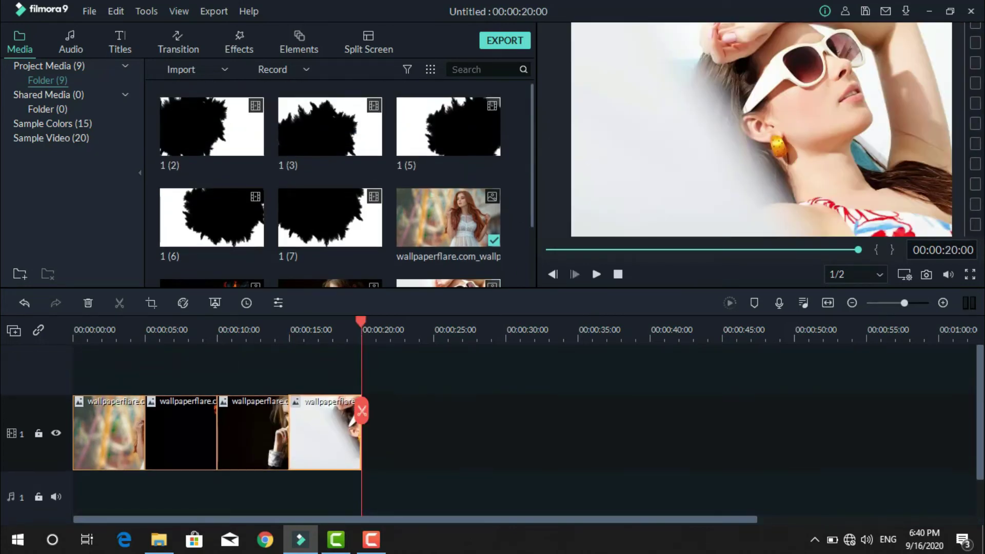
scroll(378, 323, up, 2)
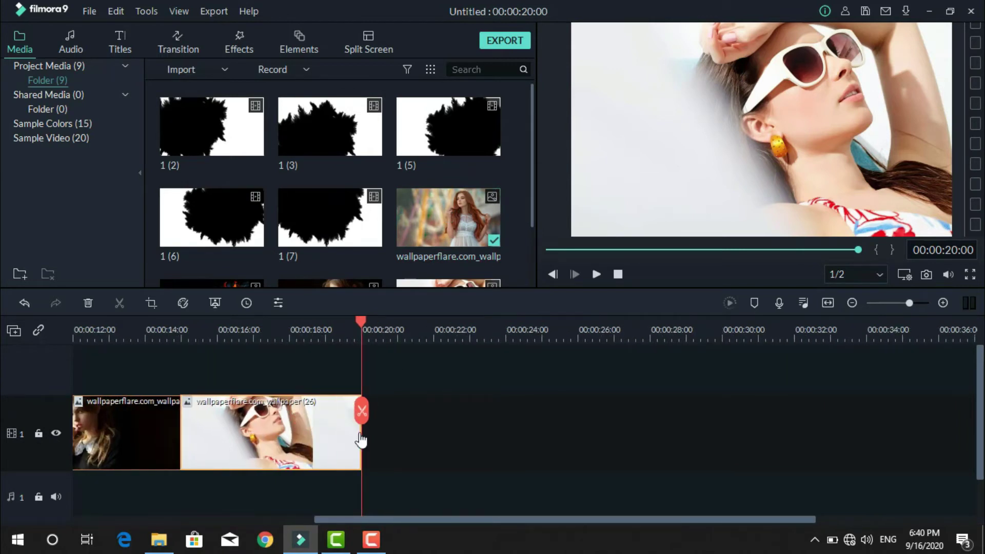
drag(348, 520, 1, 505)
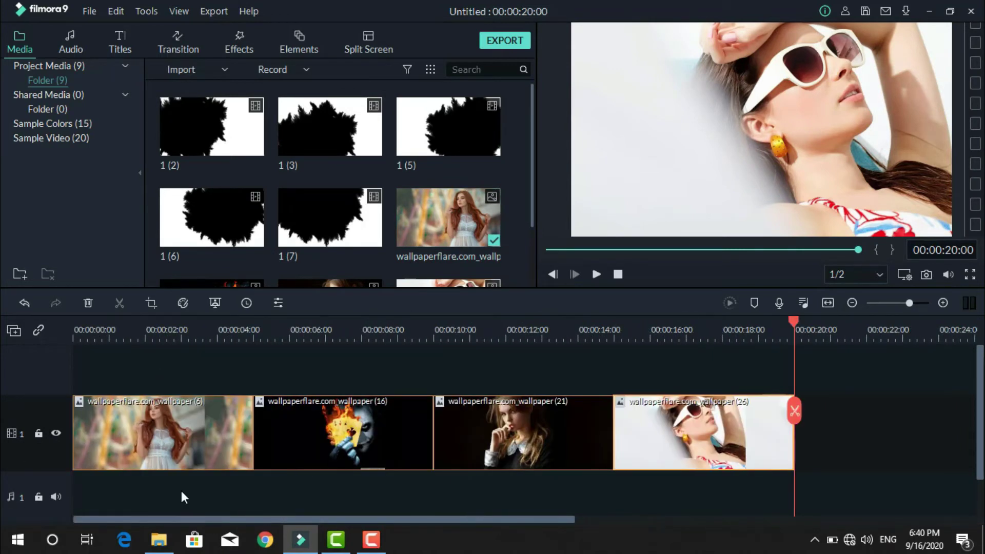
click(328, 134)
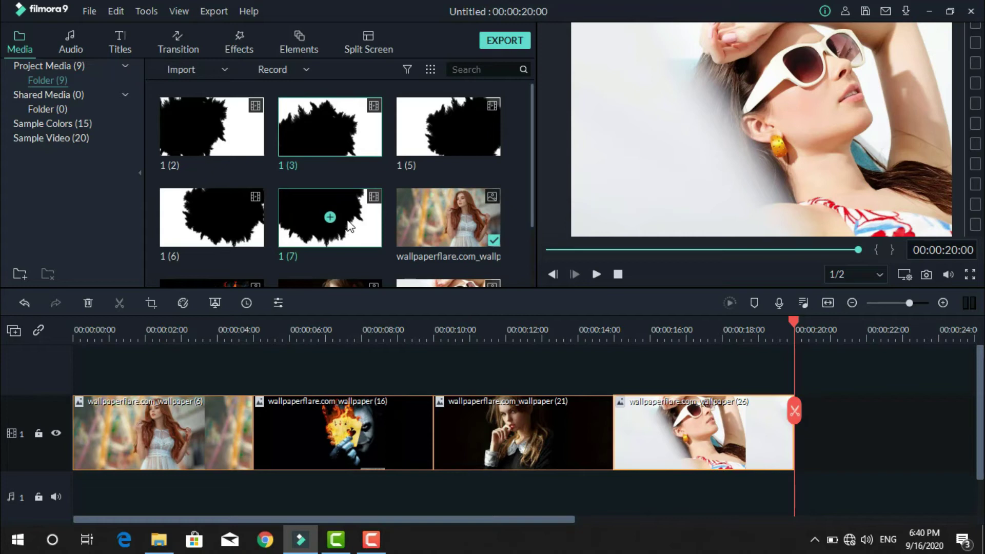
Place splash clip 1 (7) on a new track 2 over the first photo, trimmed to 5 seconds
drag(350, 224, 53, 367)
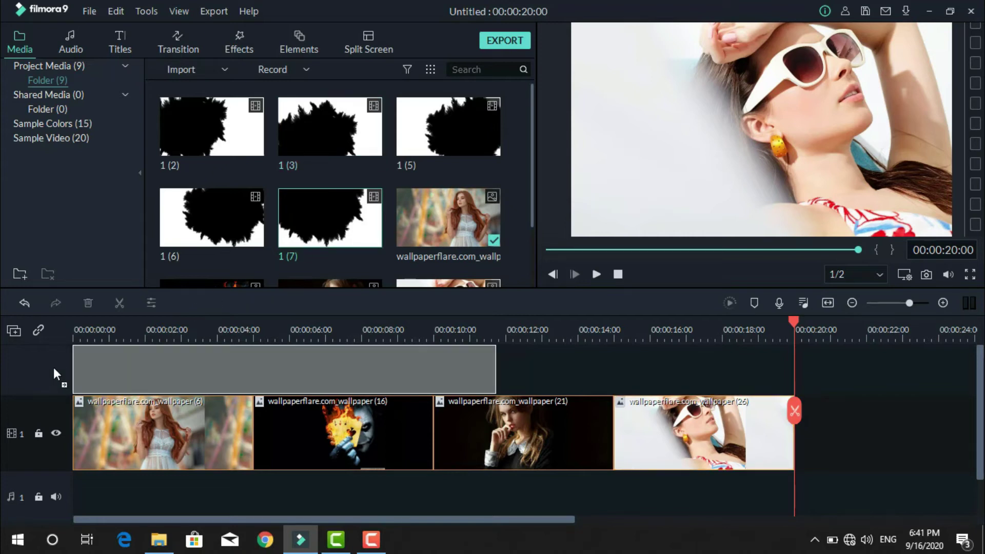
drag(251, 341, 337, 369)
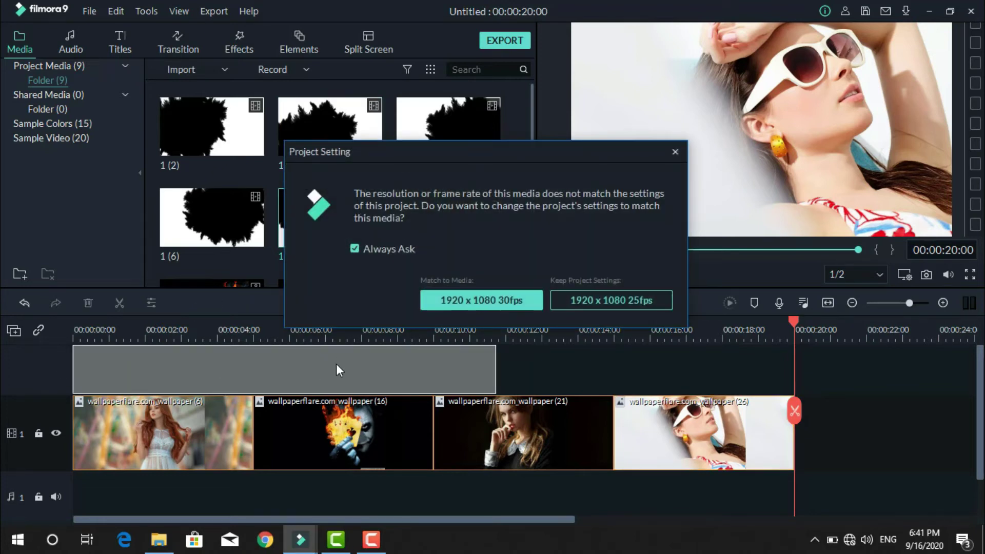
click(597, 293)
drag(496, 414, 254, 411)
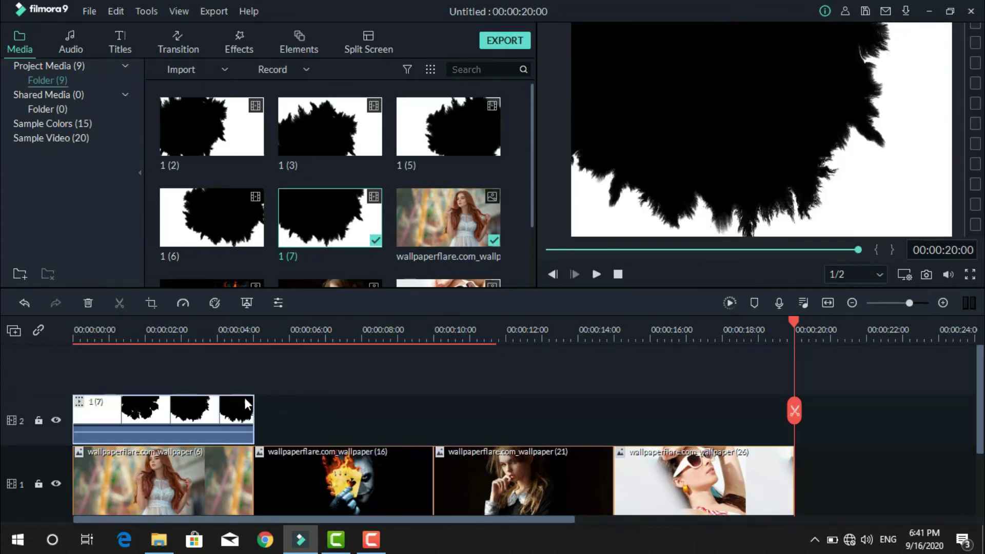
Set clip 1 (7)'s compositing blending mode to Screen and play back the result
double_click(215, 410)
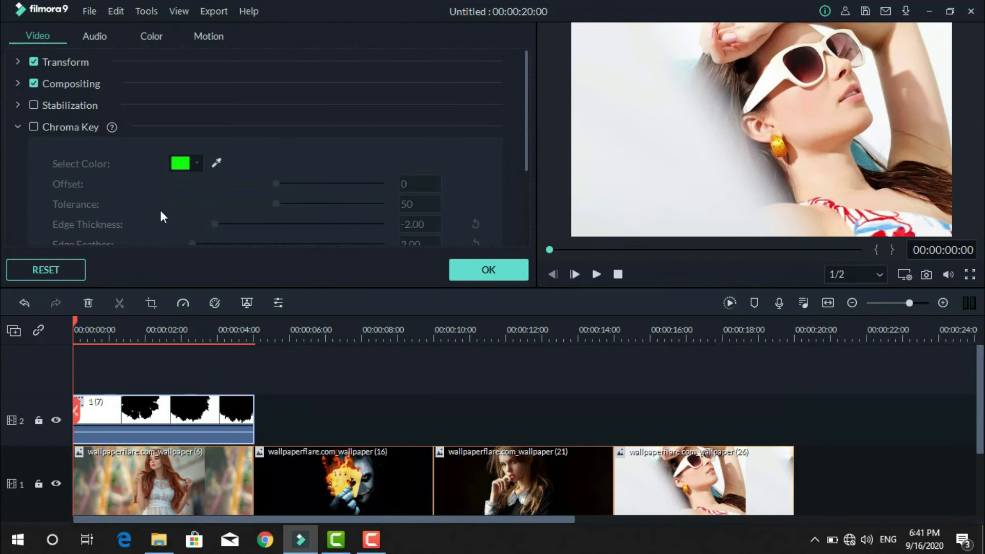
click(18, 82)
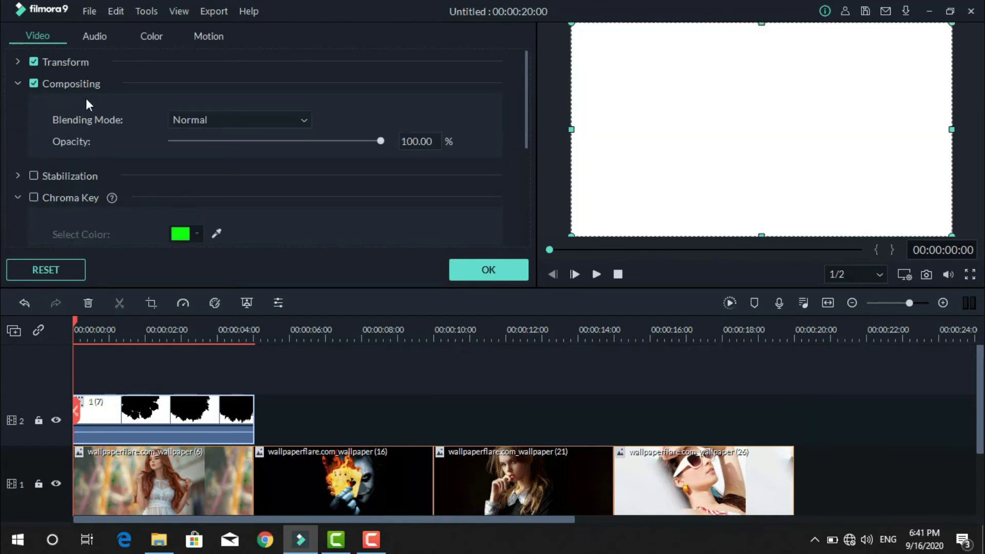
click(217, 121)
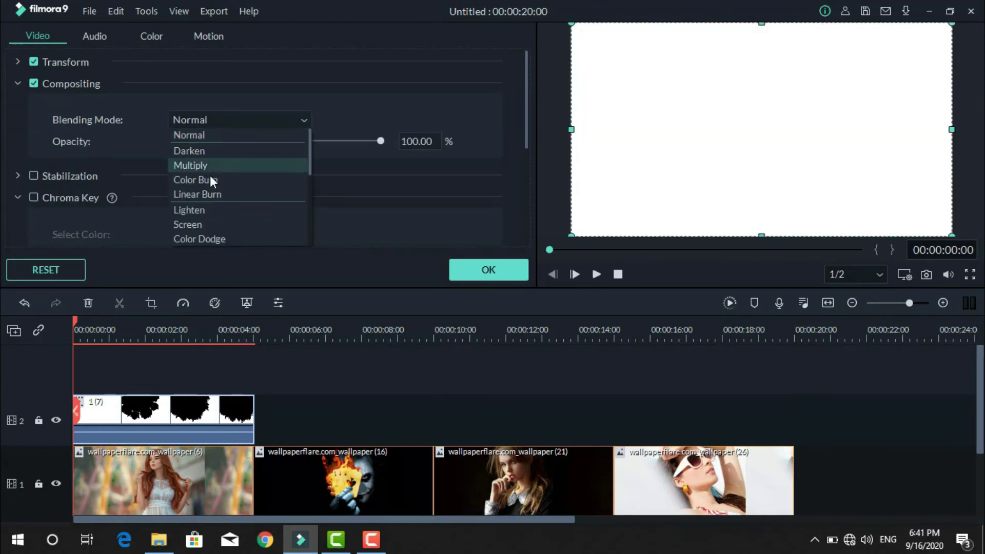
click(222, 227)
click(482, 272)
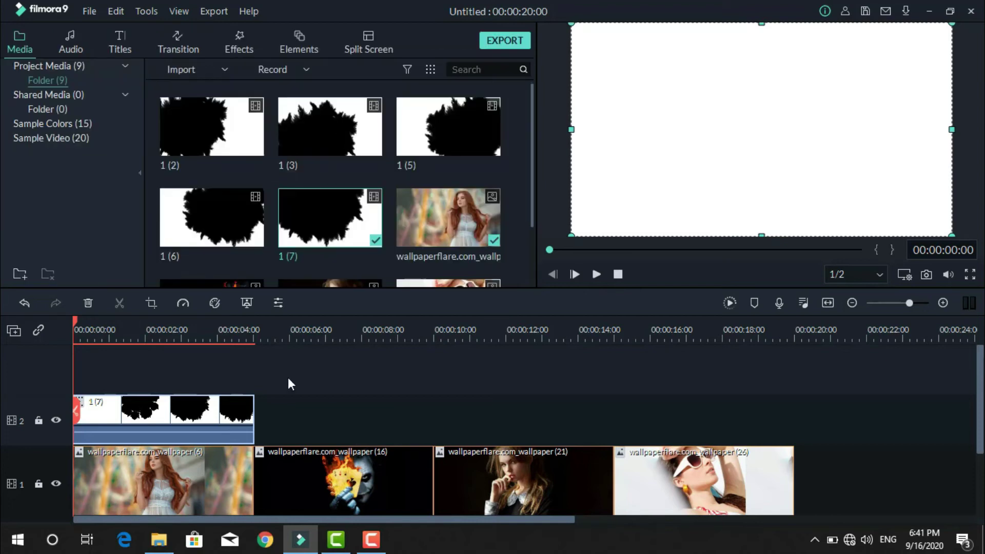
key(space)
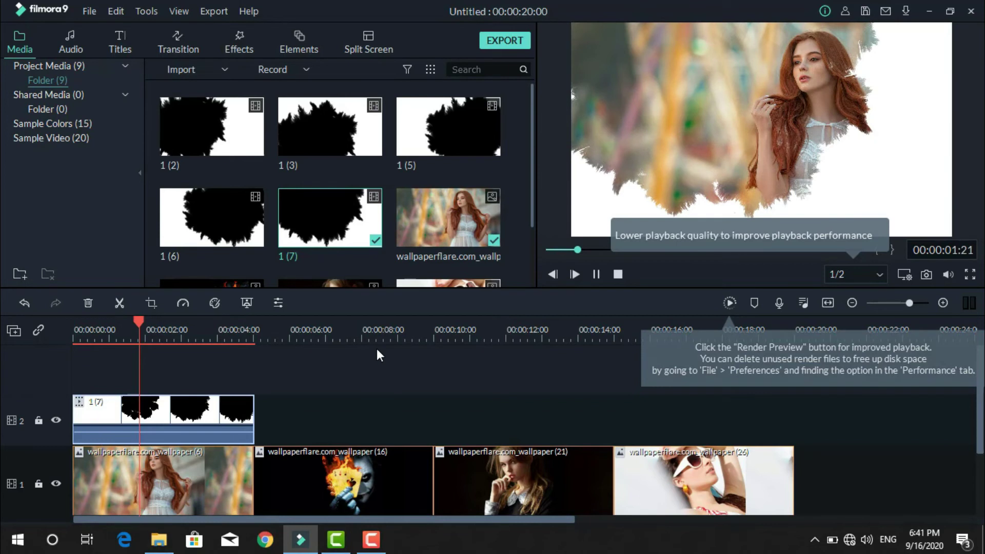
Add splash clip 1 (5) over the second photo, trimmed to fit, with Screen blending
key(space)
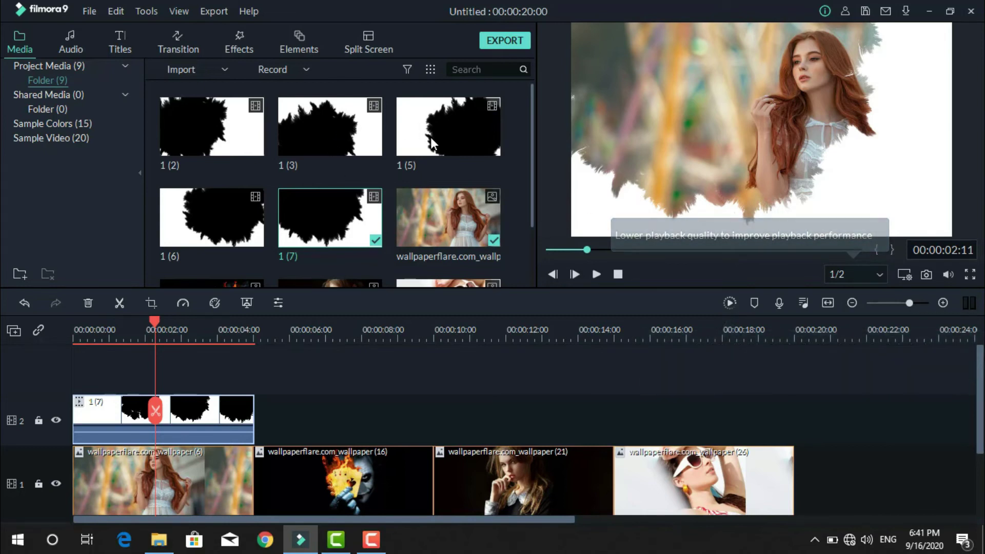
click(480, 127)
drag(484, 122, 400, 409)
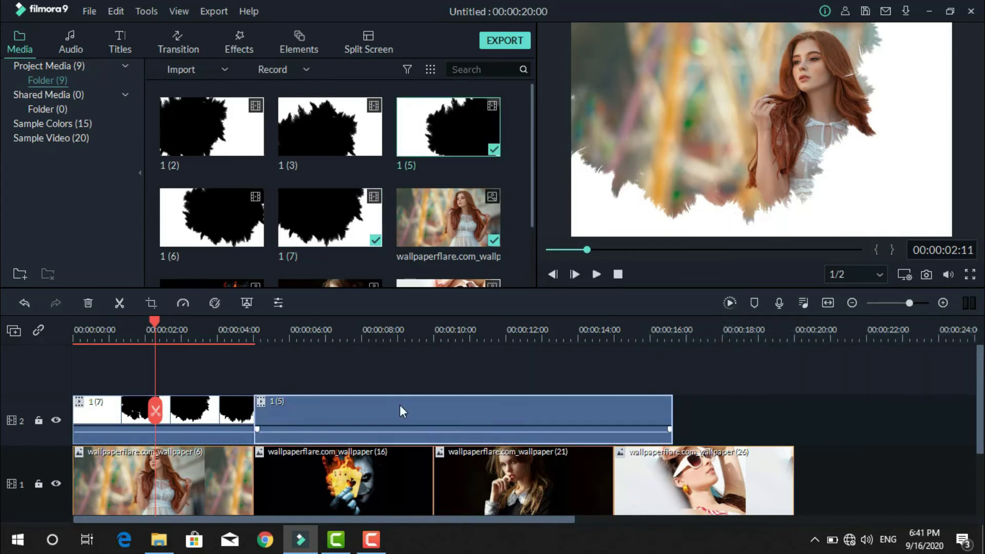
drag(674, 433, 432, 432)
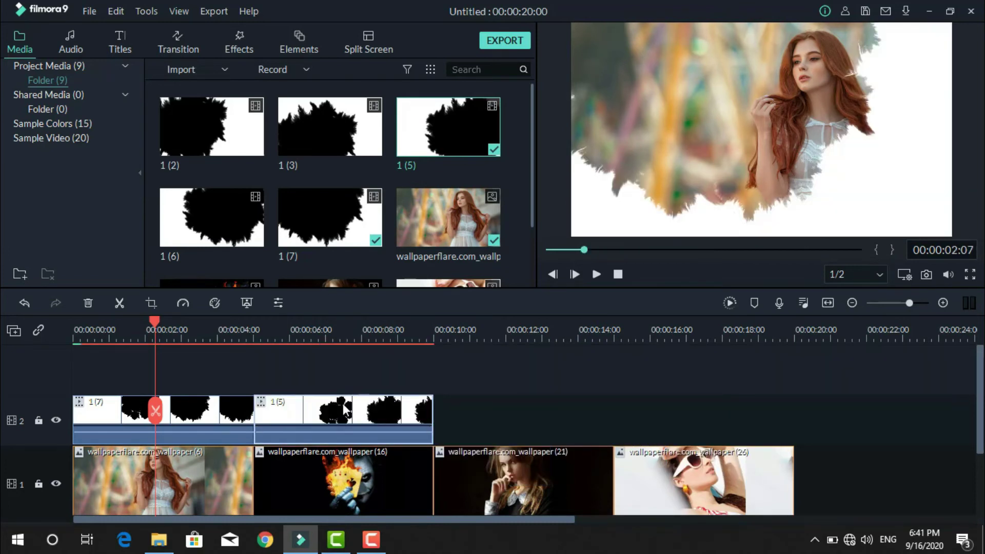
double_click(346, 411)
click(239, 119)
click(195, 226)
click(464, 272)
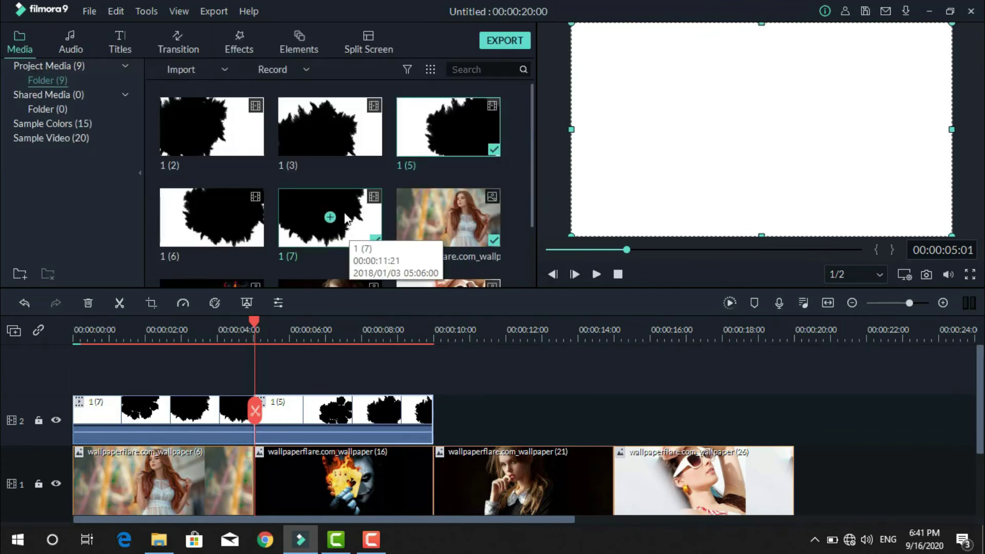
Add another 1 (7) over the third photo with Screen blending, then 1 (6), playhead at 19:24
drag(345, 219, 434, 416)
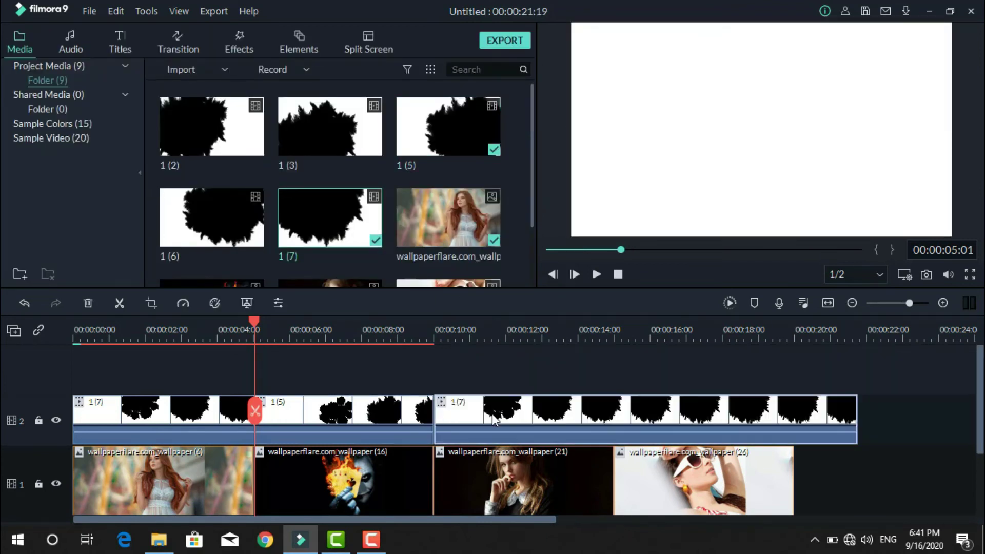
drag(855, 417, 612, 415)
click(226, 117)
click(230, 224)
click(494, 270)
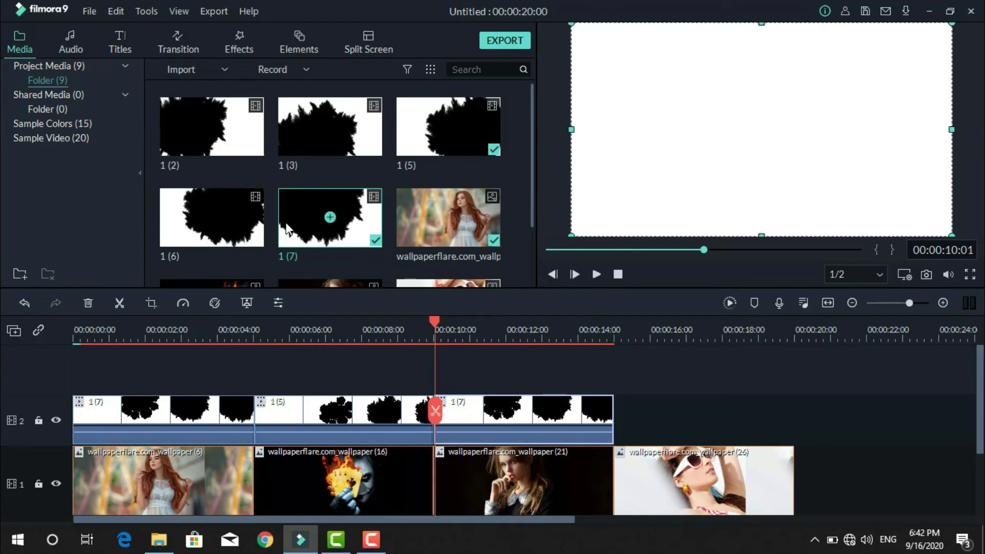
drag(238, 212, 617, 420)
drag(792, 326, 792, 328)
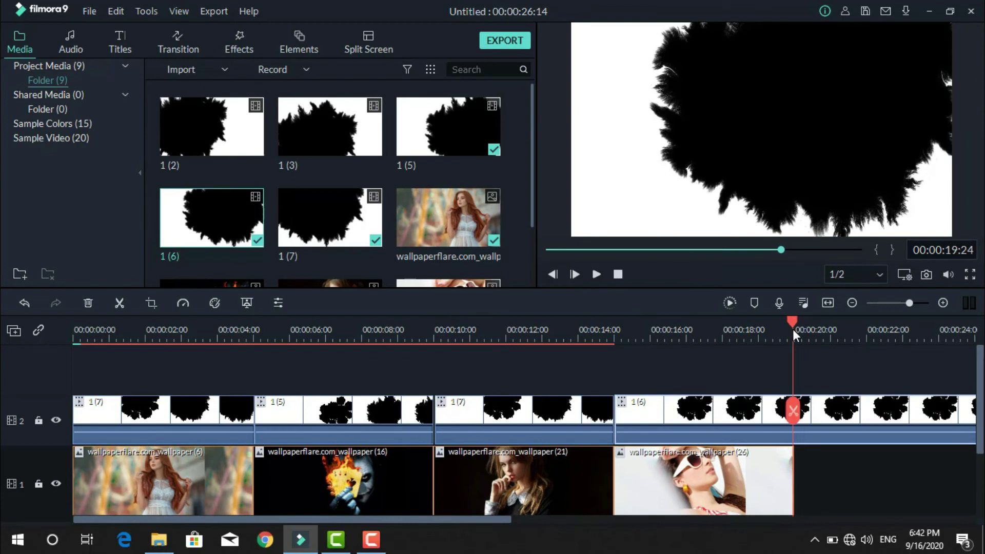
Split clip 1 (6) at the playhead and delete the piece overhanging the last photo
click(121, 305)
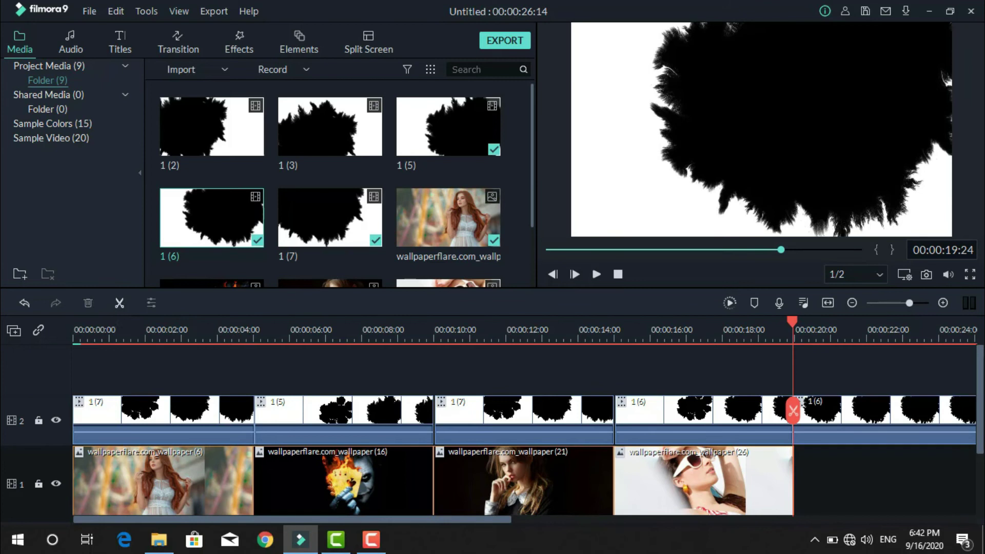
right_click(853, 424)
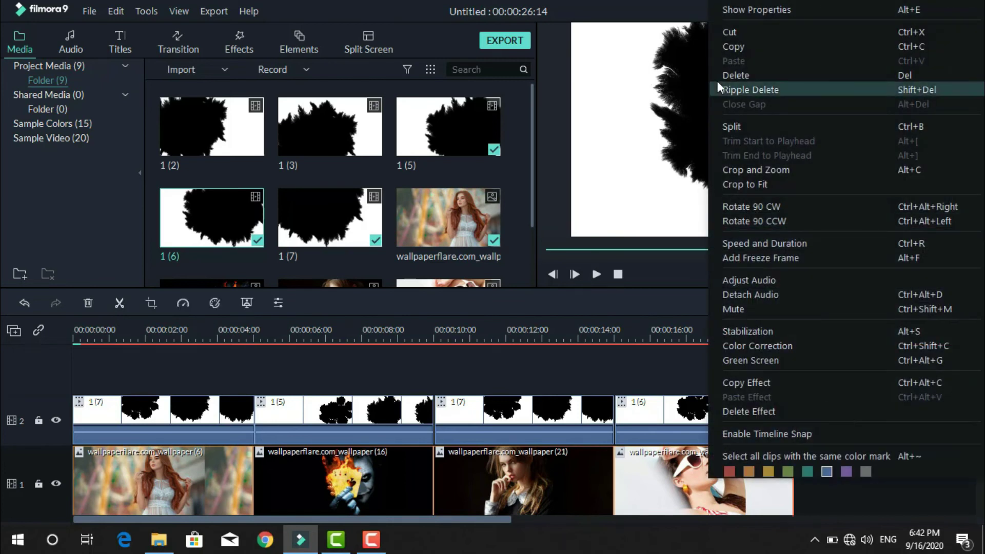
click(777, 78)
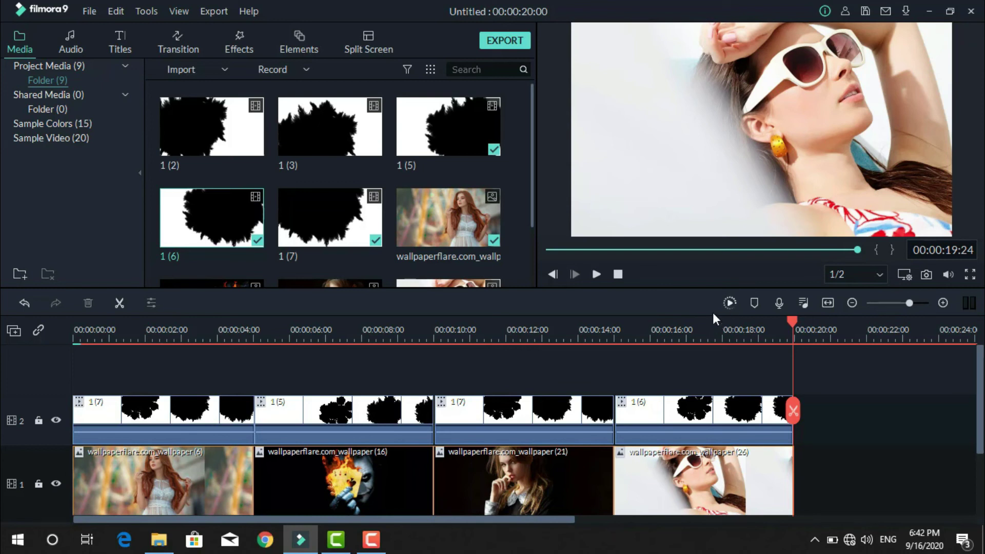
Render the preview, play the slideshow through, then minimise Filmora9 to the desktop
key(Return)
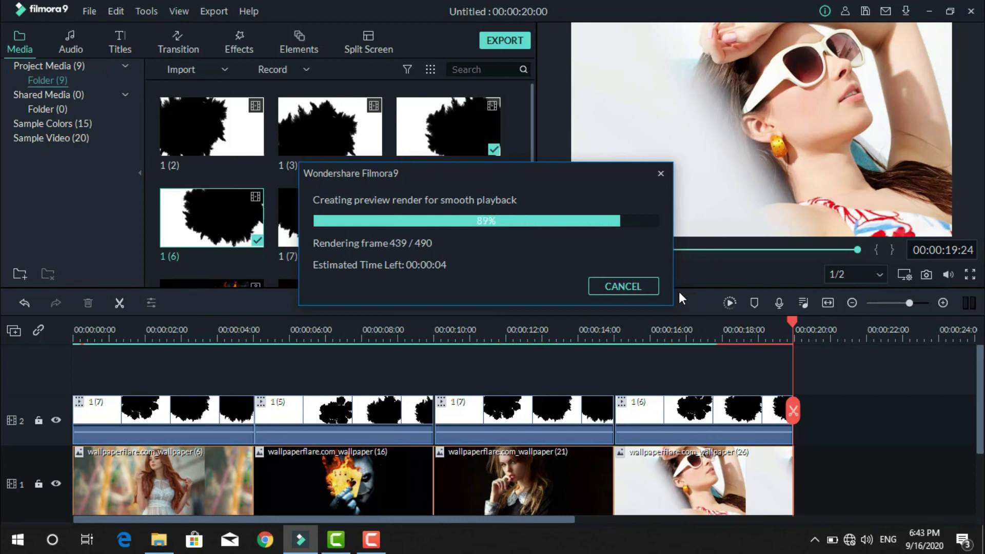
click(597, 272)
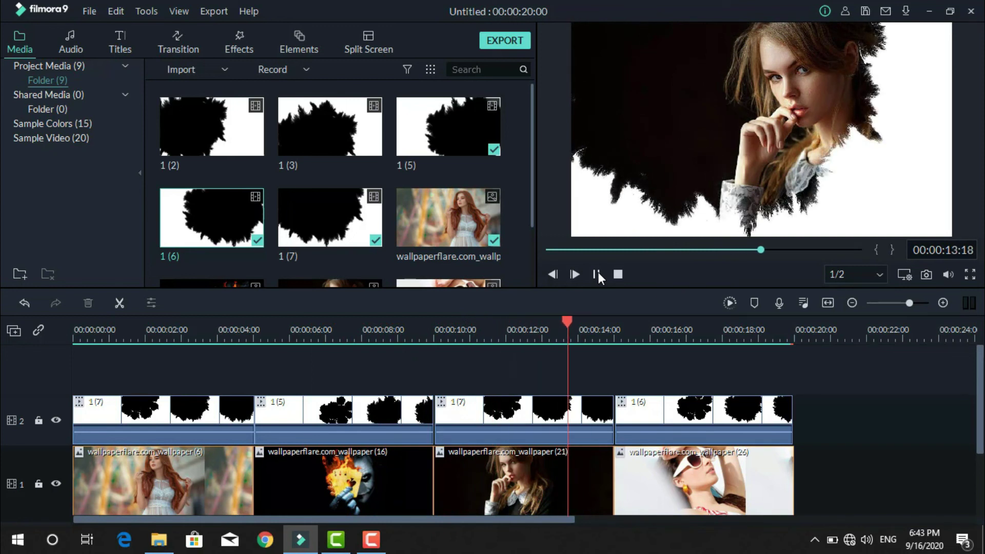
click(597, 274)
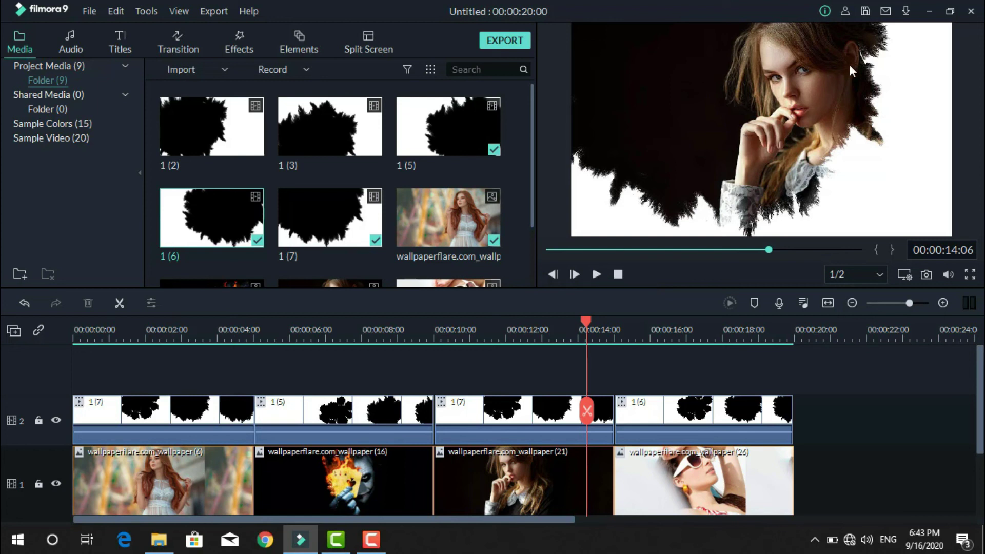
click(931, 7)
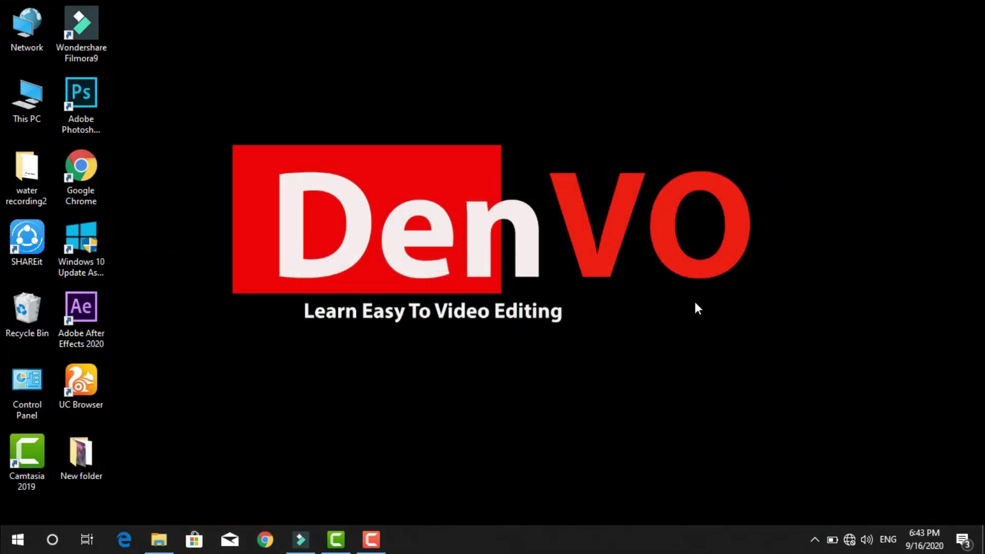